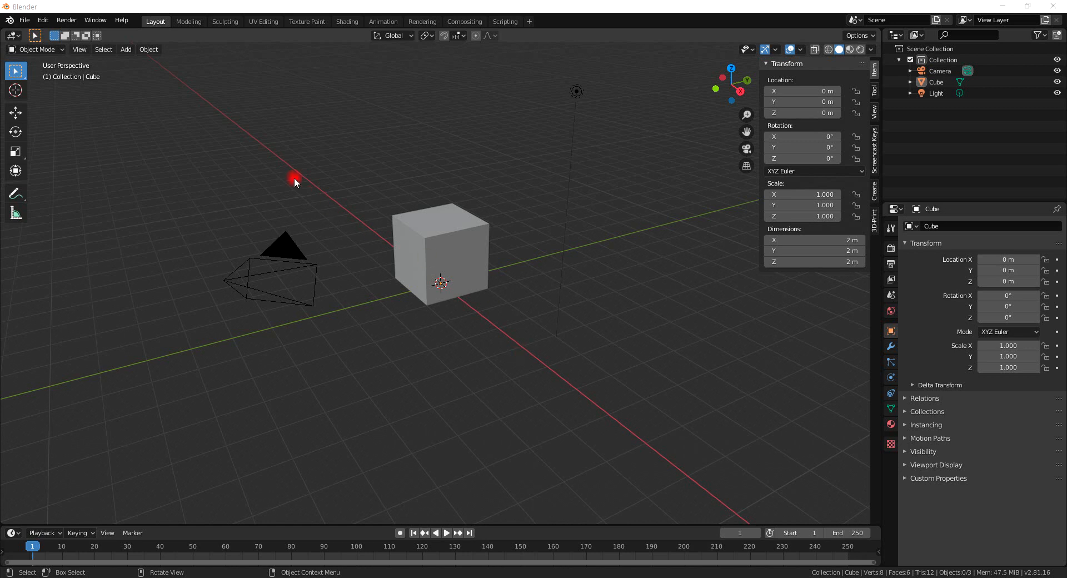
# Select the cube, move it freely upward, then clear its location back to the origin.
pyautogui.click(63, 49)
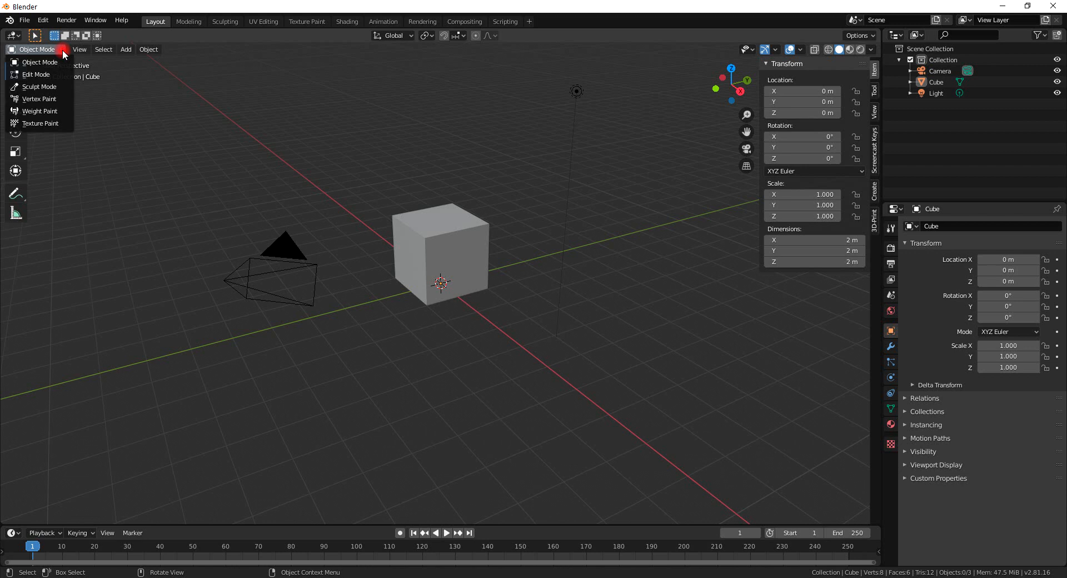
pyautogui.click(479, 264)
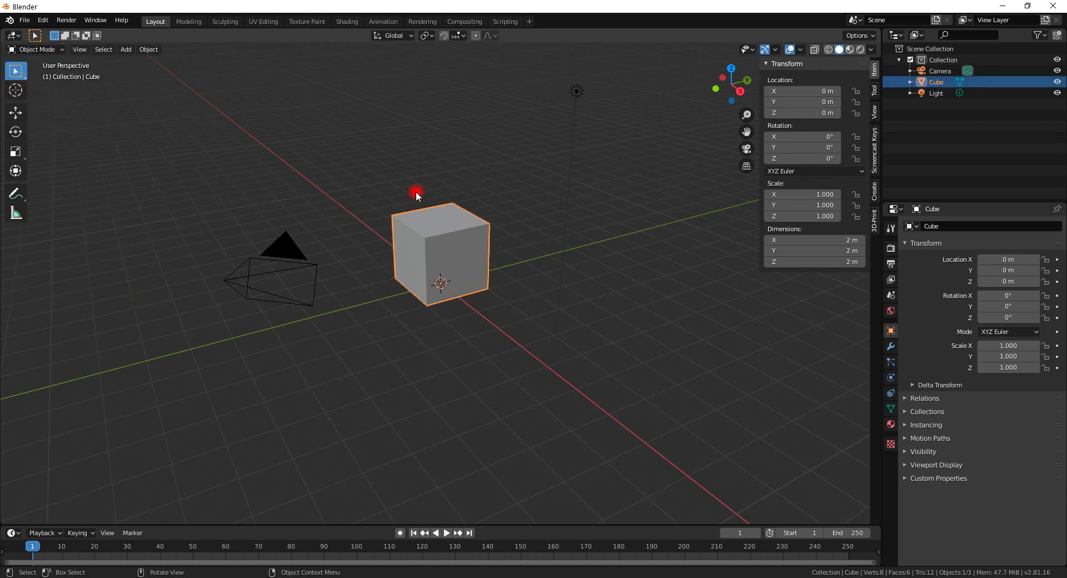
pyautogui.press('g')
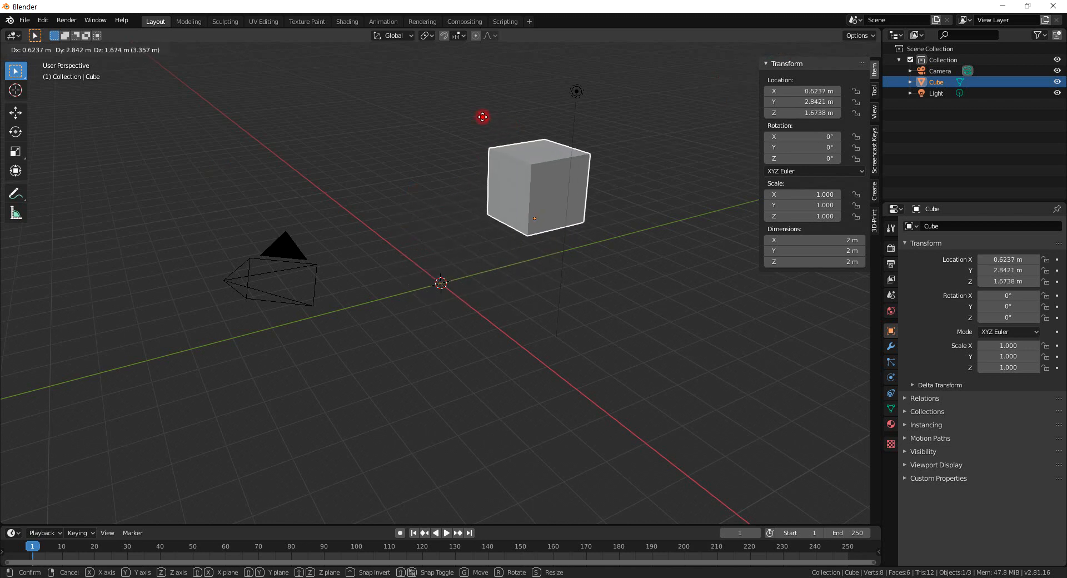
pyautogui.click(414, 164)
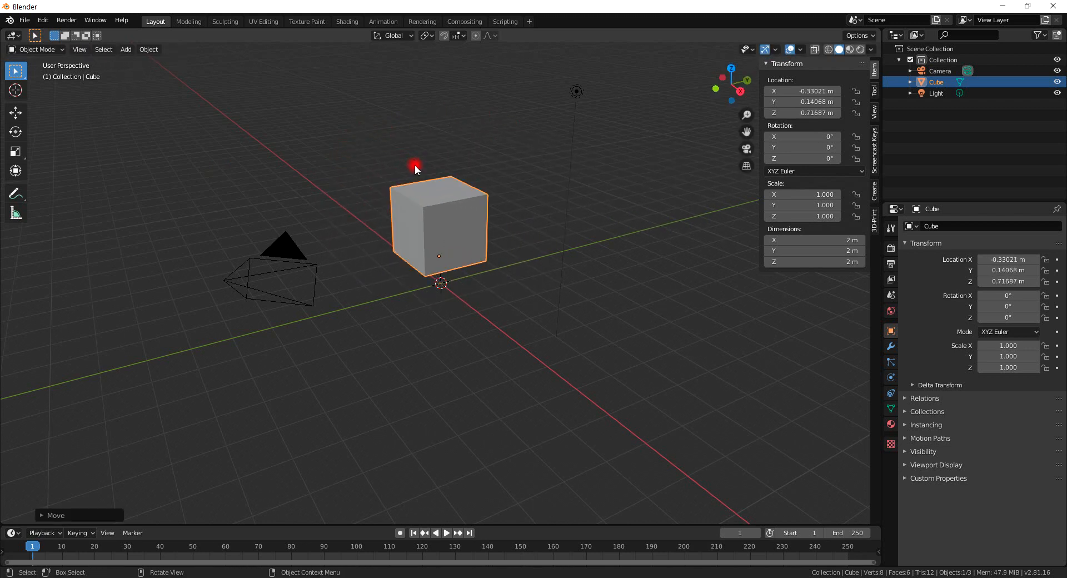
pyautogui.hotkey('alt', 'g')
# Select the camera and start moving it, then cancel the move.
pyautogui.click(295, 253)
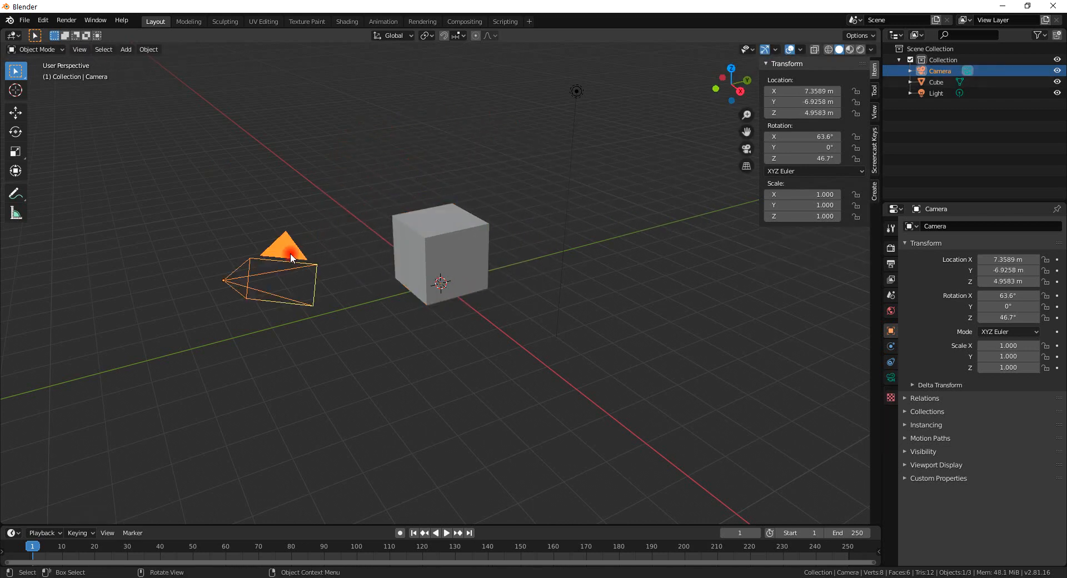
pyautogui.press('g')
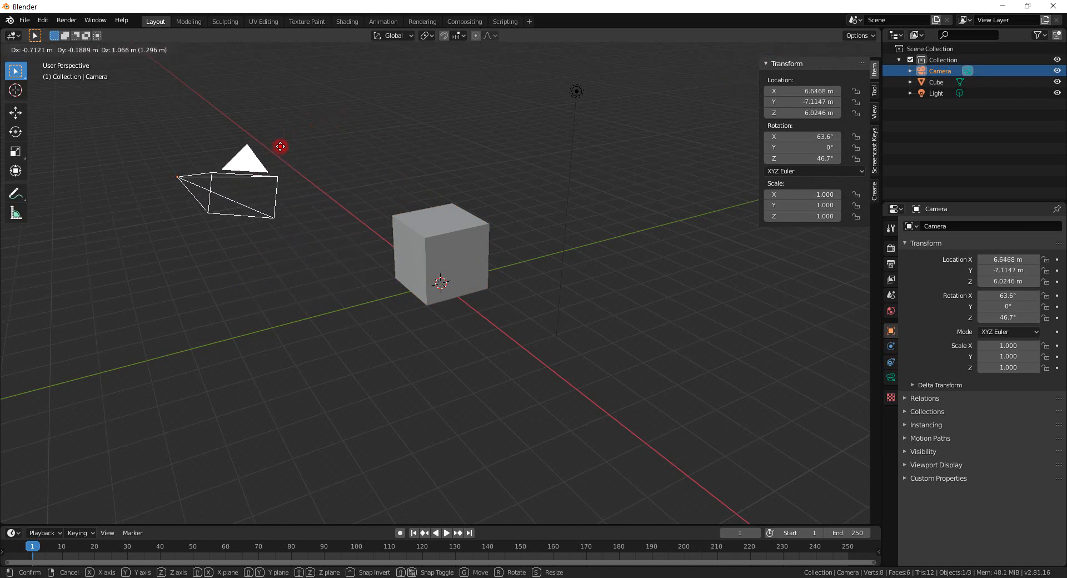
pyautogui.click(348, 211)
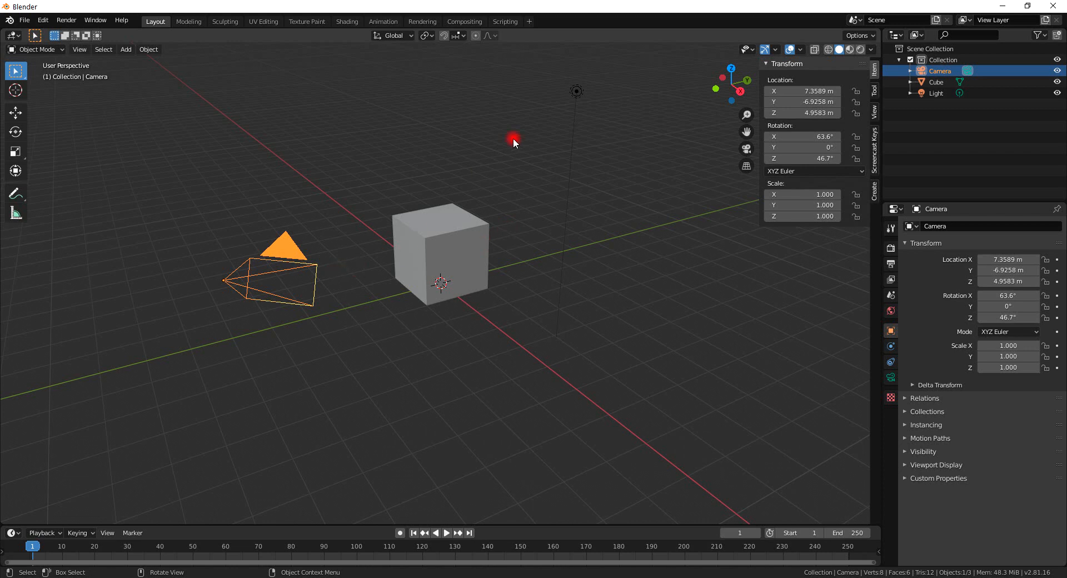
# Select the light together with the cube, move both, and undo the move.
pyautogui.click(575, 90)
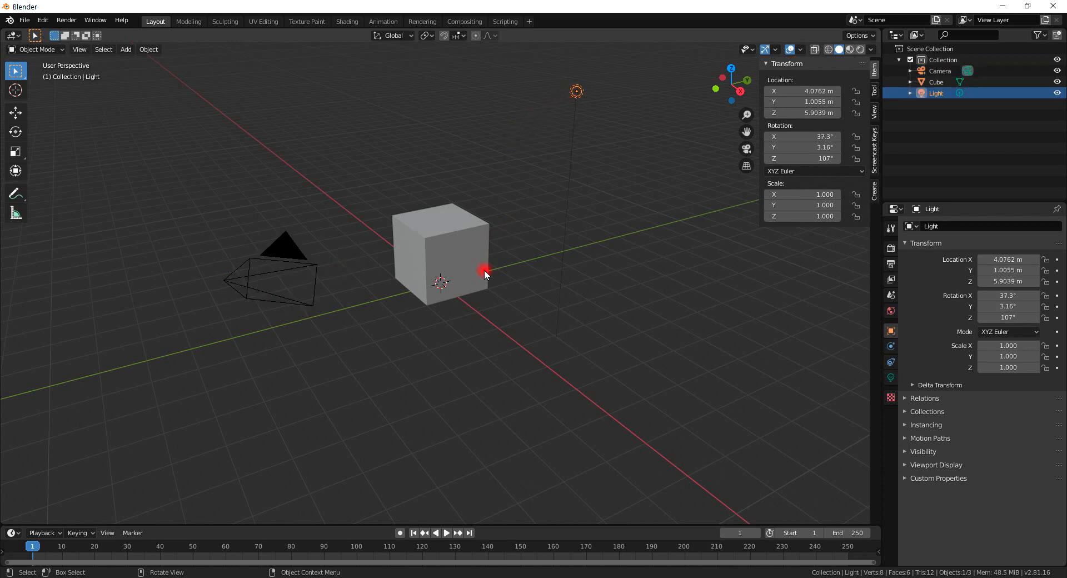
pyautogui.keyDown('shift'); pyautogui.click(437, 254); pyautogui.keyUp('shift')
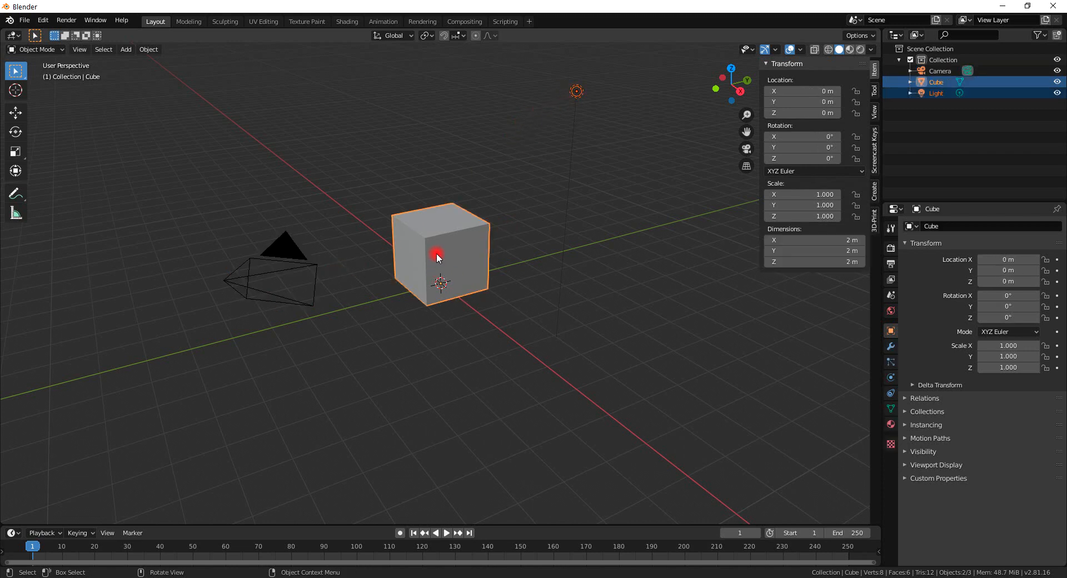
pyautogui.press('g')
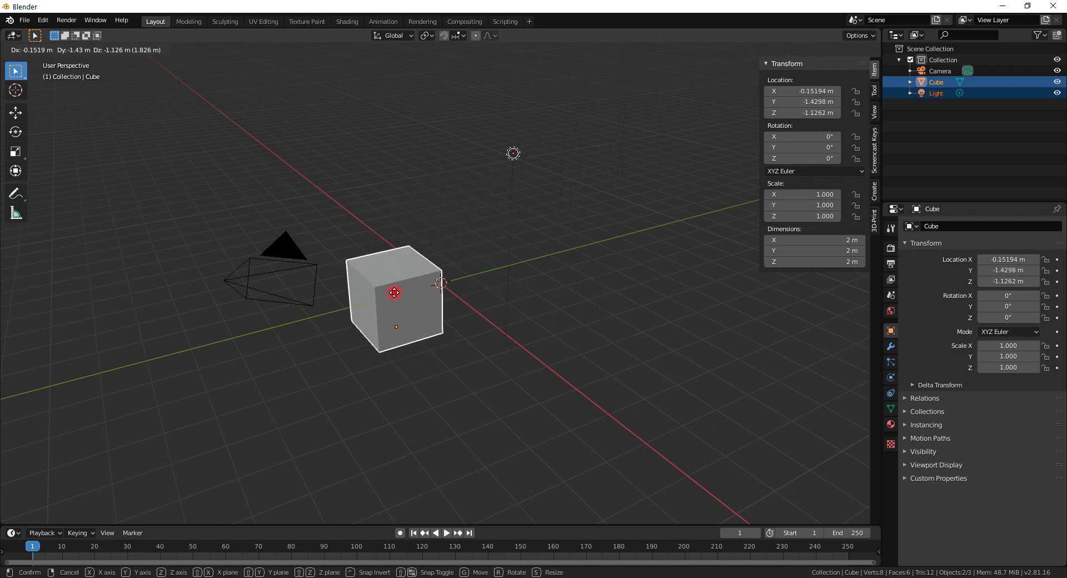
pyautogui.click(428, 278)
pyautogui.hotkey('ctrl', 'z')
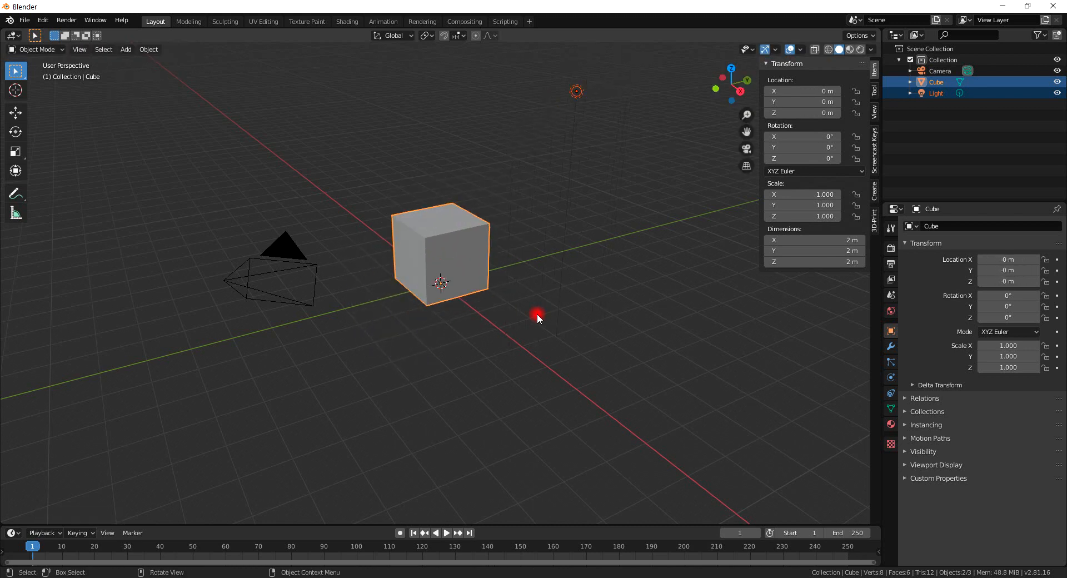
# Deselect all objects and browse the available object interaction modes.
pyautogui.click(49, 48)
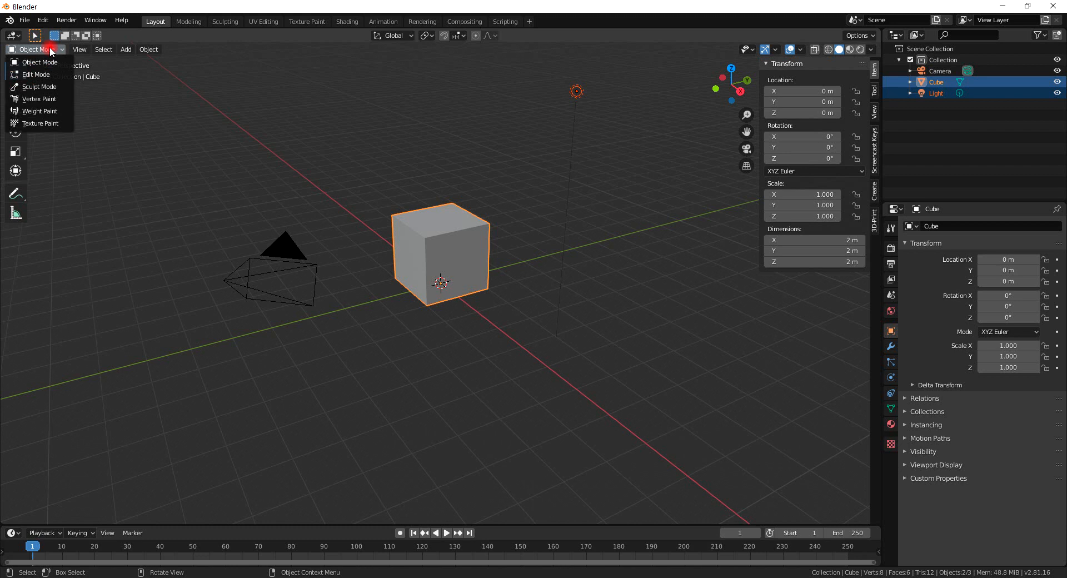
pyautogui.click(412, 118)
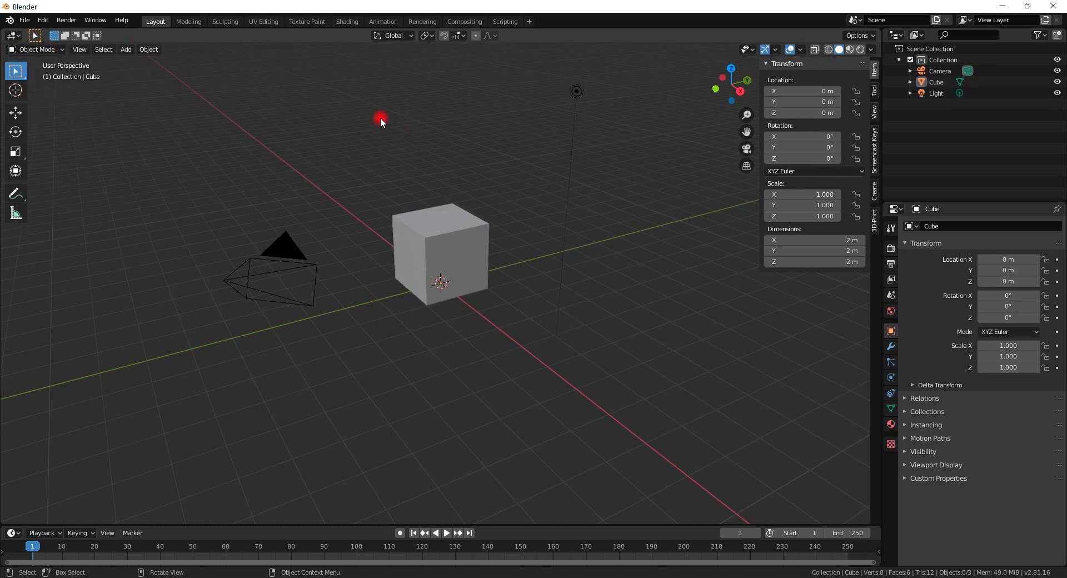
pyautogui.click(44, 52)
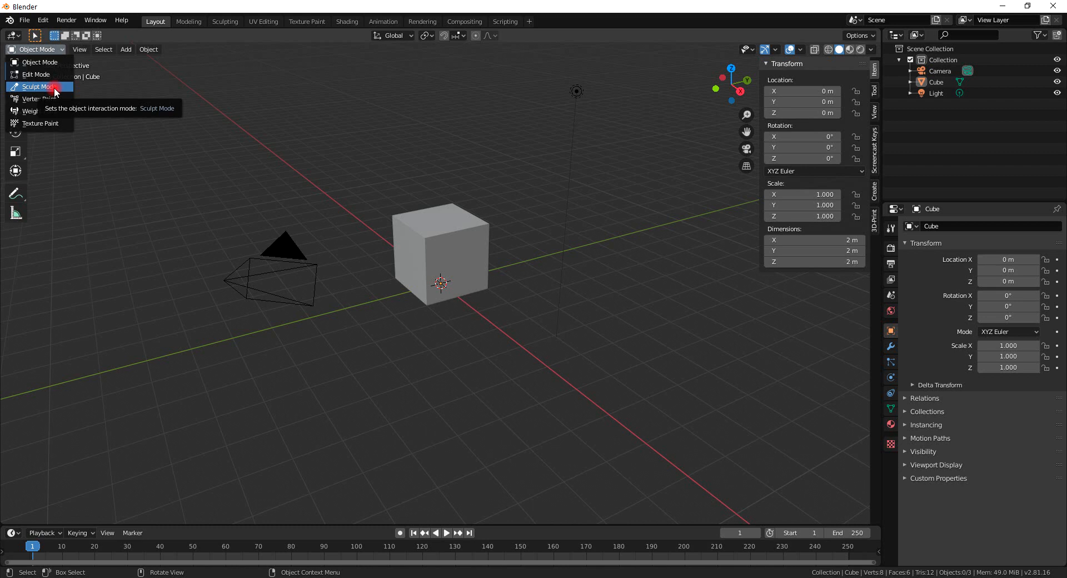
pyautogui.click(40, 49)
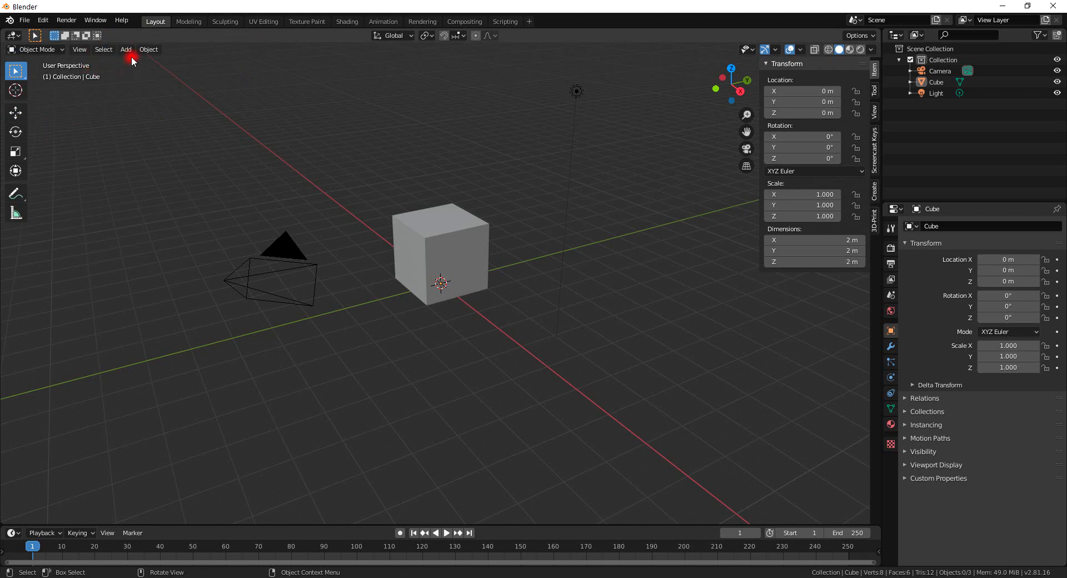
# Select the cube and toggle into Edit Mode and back to Object Mode.
pyautogui.click(435, 254)
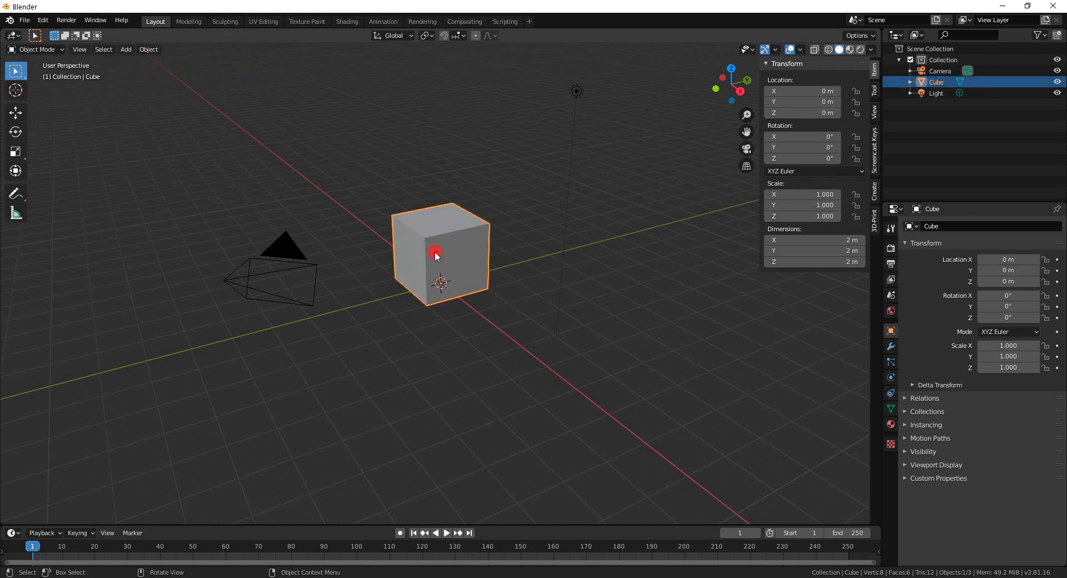
pyautogui.press('Tab')
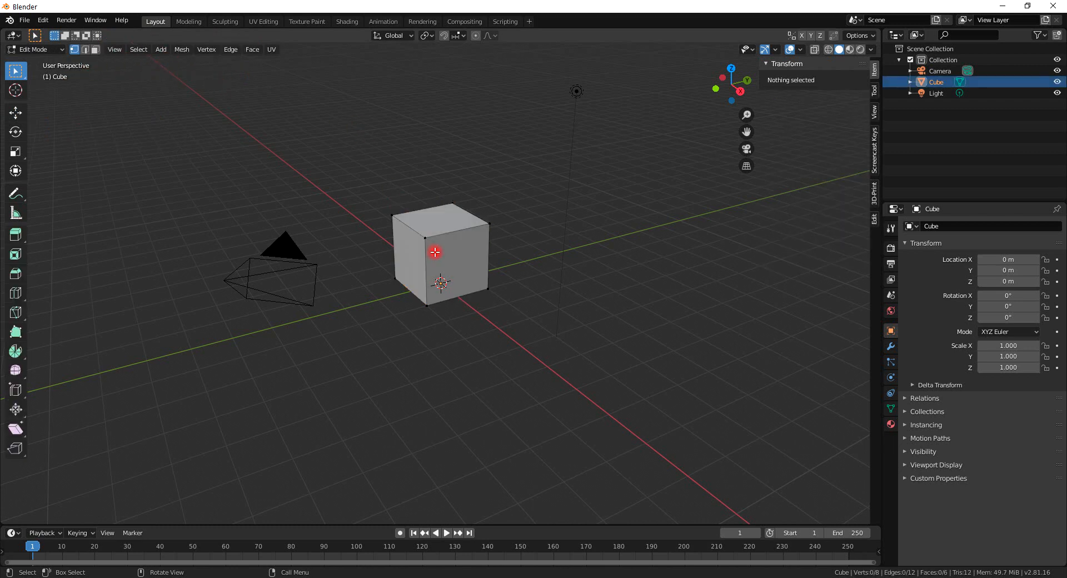
pyautogui.press('Tab')
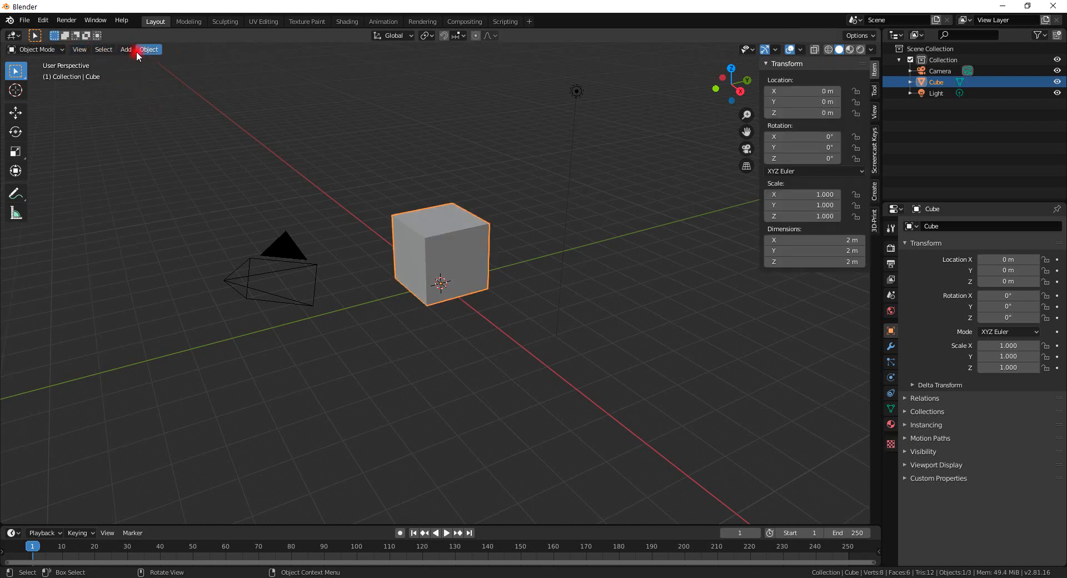
# Browse the View, Select, Add and Object menus of the 3D viewport.
pyautogui.click(80, 50)
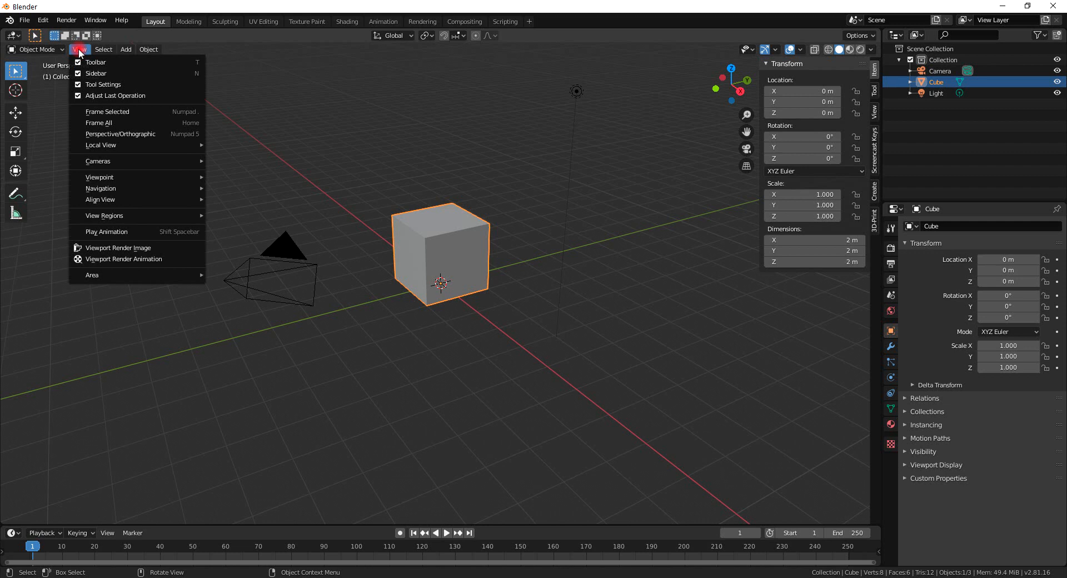
pyautogui.click(98, 51)
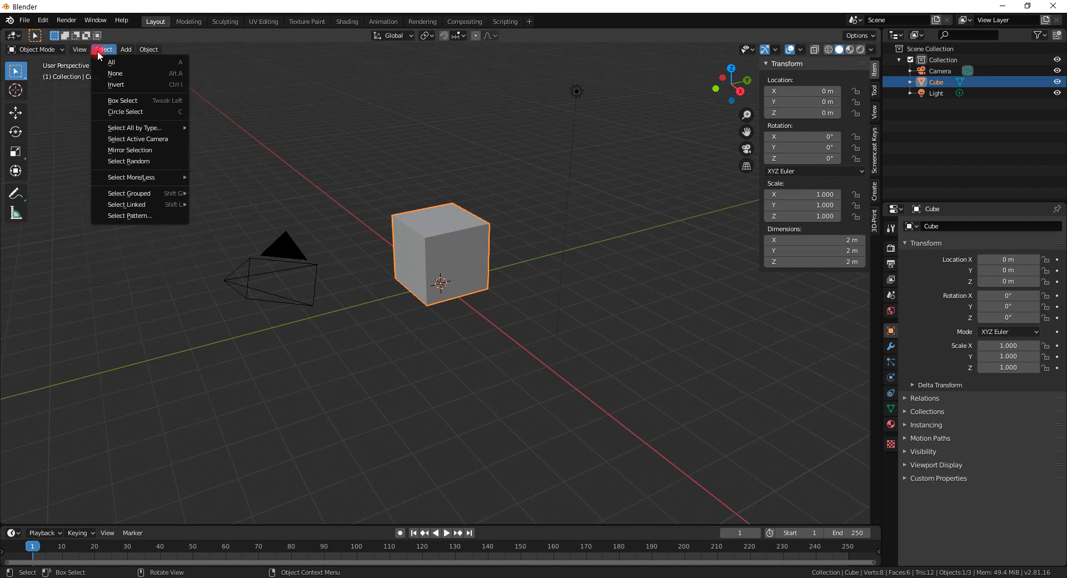
pyautogui.click(124, 52)
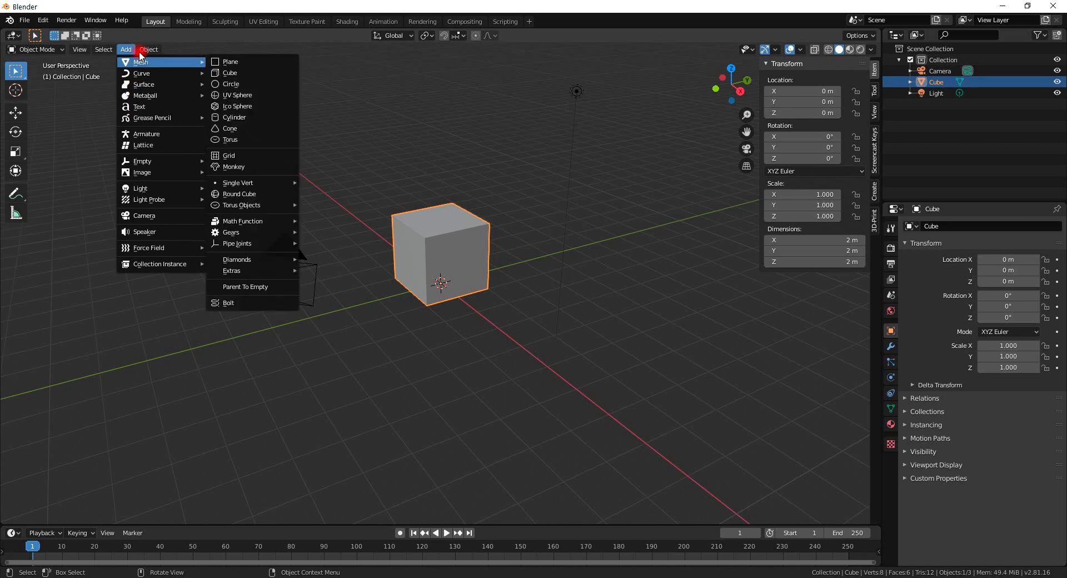
pyautogui.click(153, 47)
pyautogui.click(173, 73)
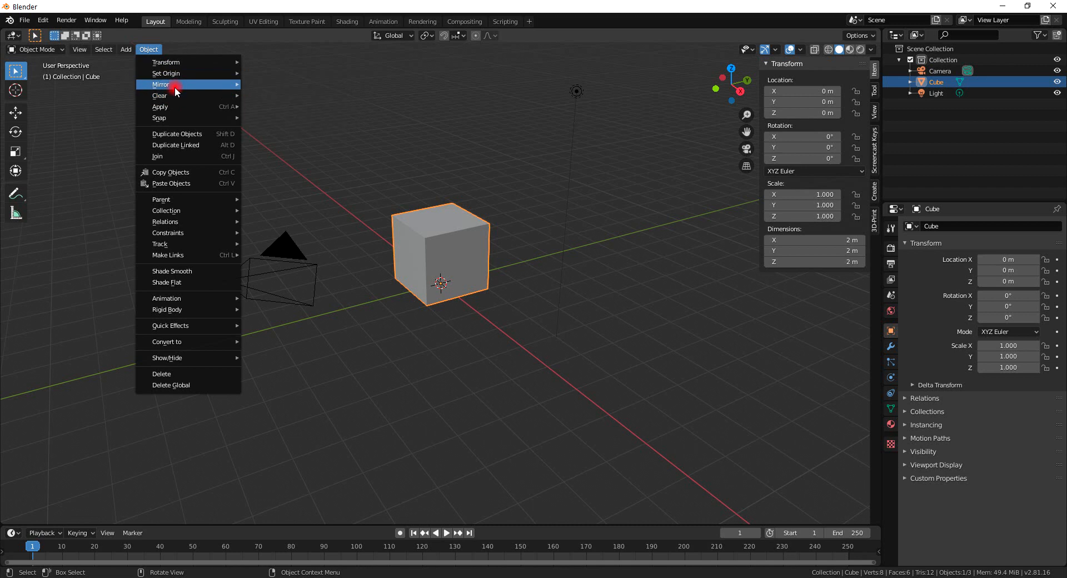
pyautogui.click(175, 86)
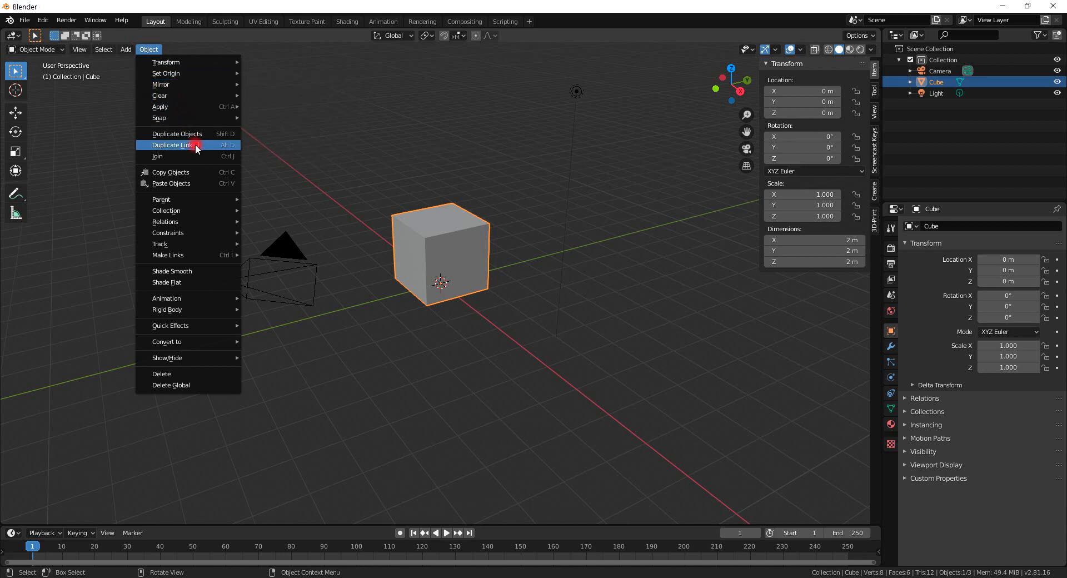
pyautogui.click(192, 281)
# Switch the viewport to Rendered shading and apply Shade Smooth to the cube.
pyautogui.click(849, 50)
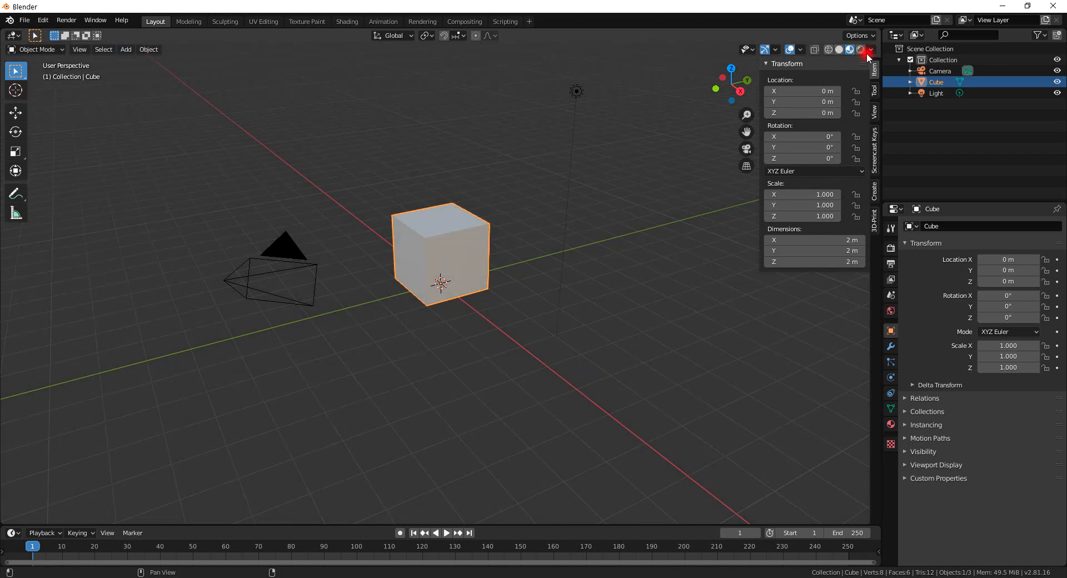
pyautogui.click(861, 49)
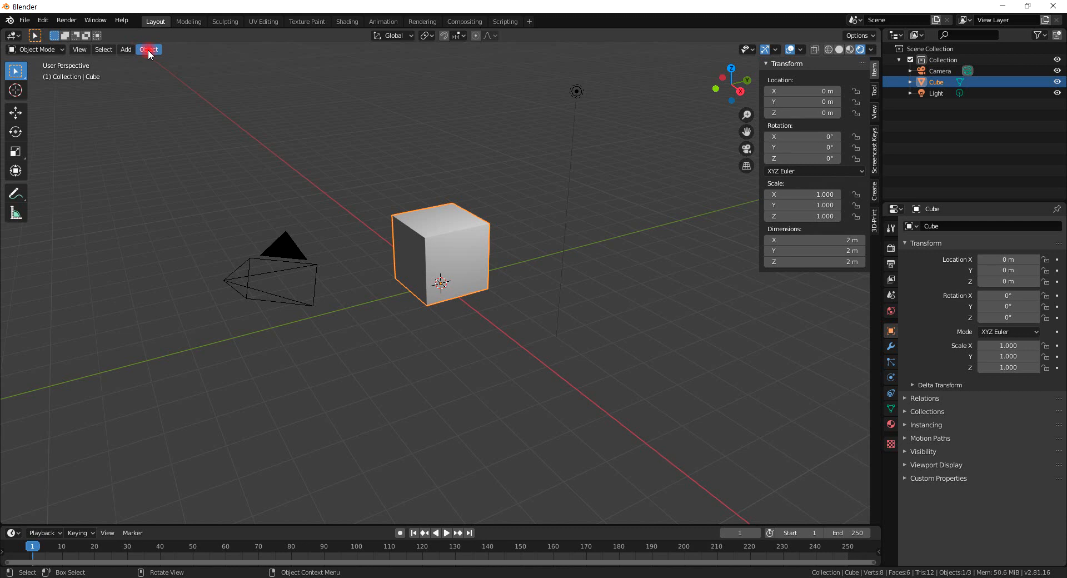
pyautogui.click(148, 49)
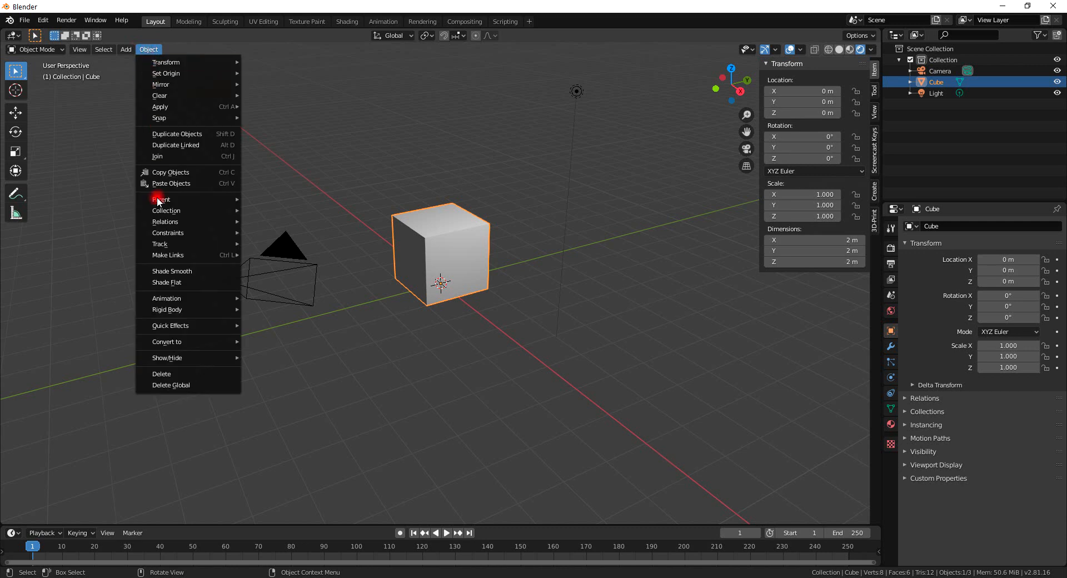
pyautogui.click(168, 271)
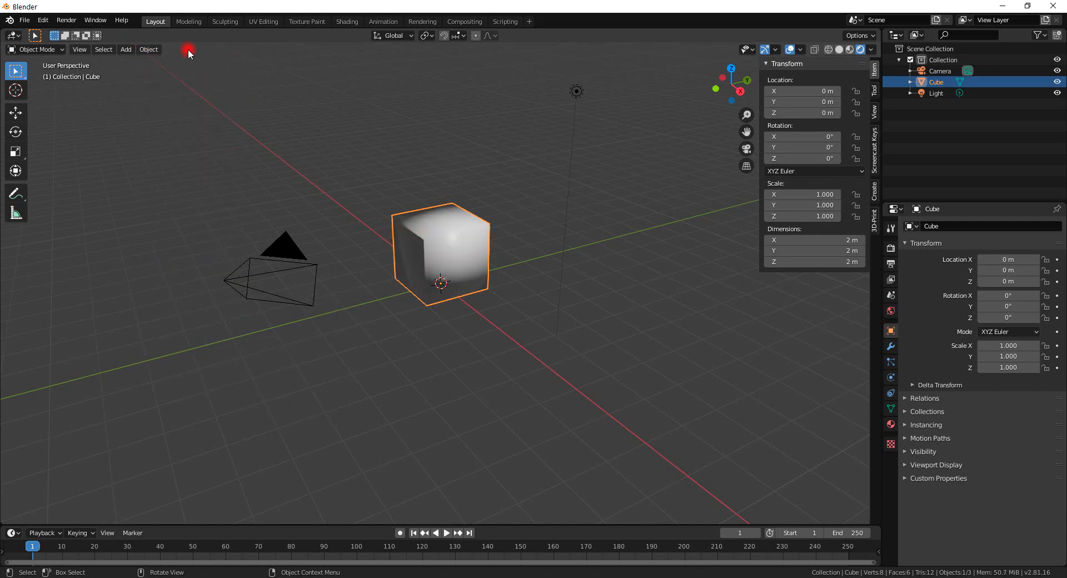
# Deselect the cube and try applying Shade Flat from the Object menu.
pyautogui.click(145, 91)
pyautogui.click(148, 49)
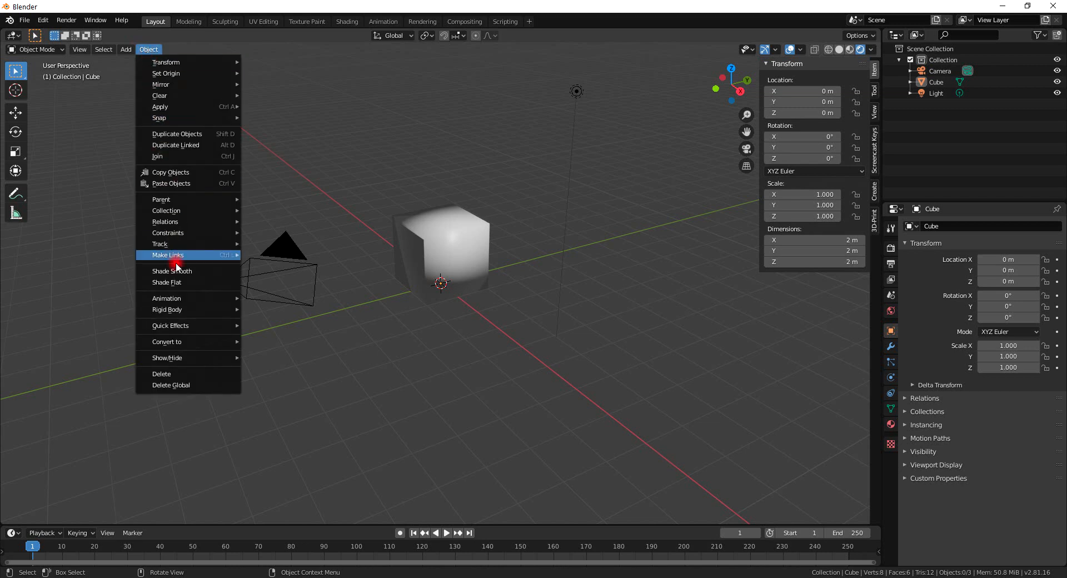
pyautogui.click(176, 282)
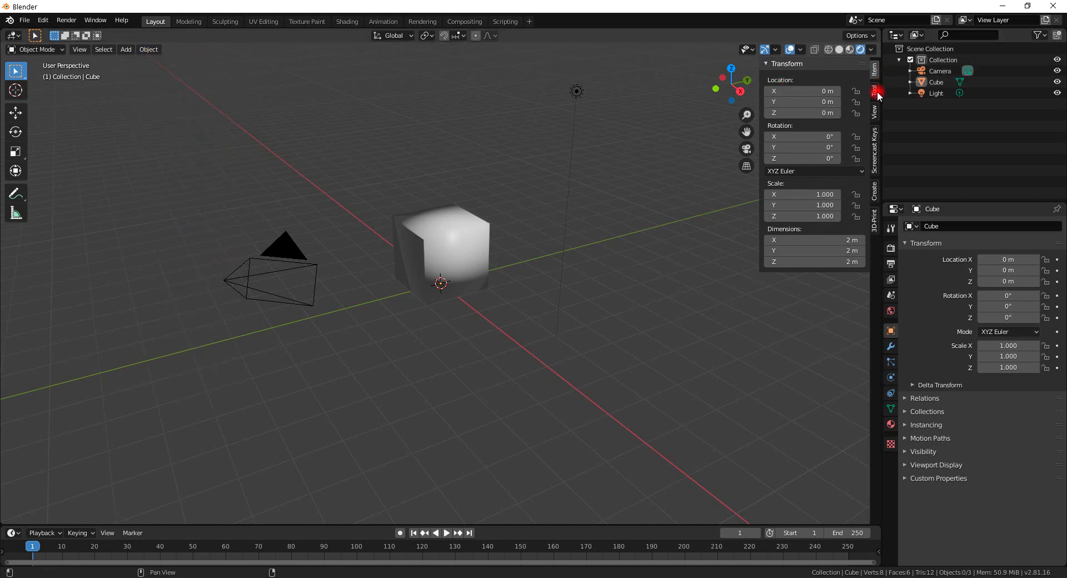
# Open the Screencast Keys sidebar tab and enable the key display.
pyautogui.click(876, 152)
pyautogui.click(776, 64)
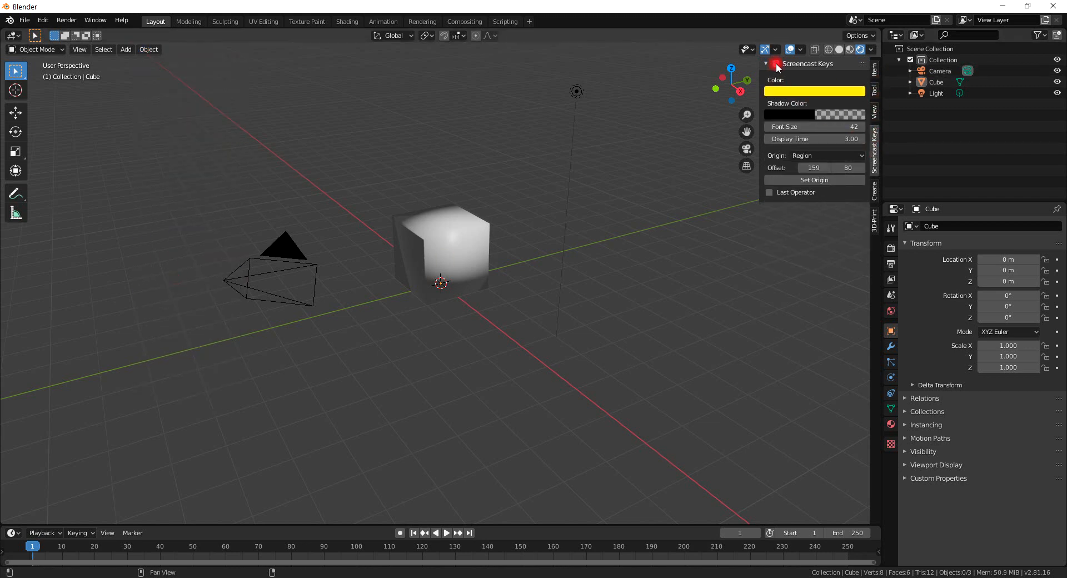
pyautogui.click(333, 332)
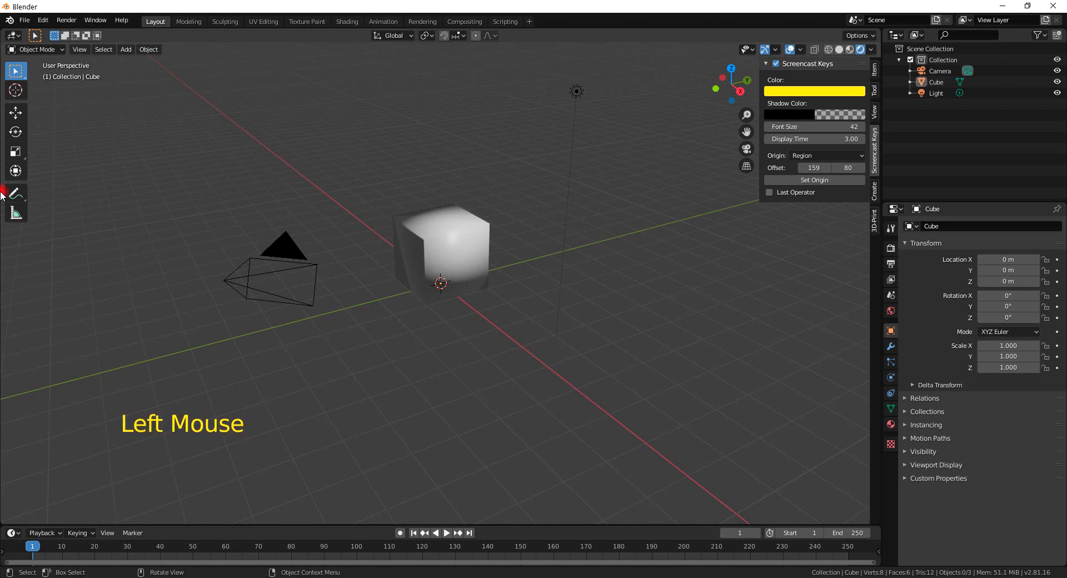
# Switch the viewport to Material Preview shading and try Shade Flat from the Object menu with nothing selected.
pyautogui.click(151, 51)
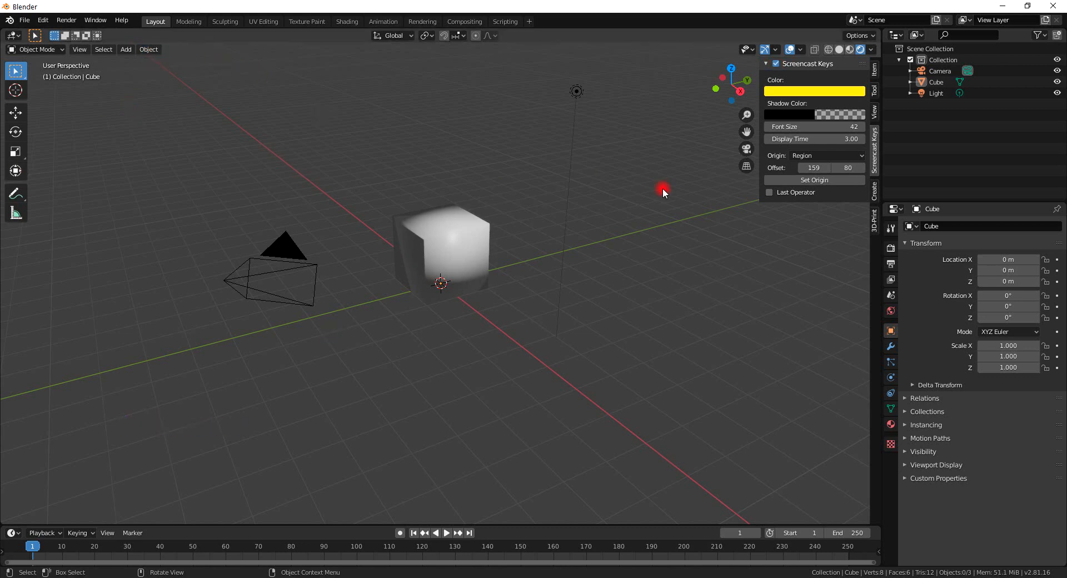
pyautogui.click(146, 50)
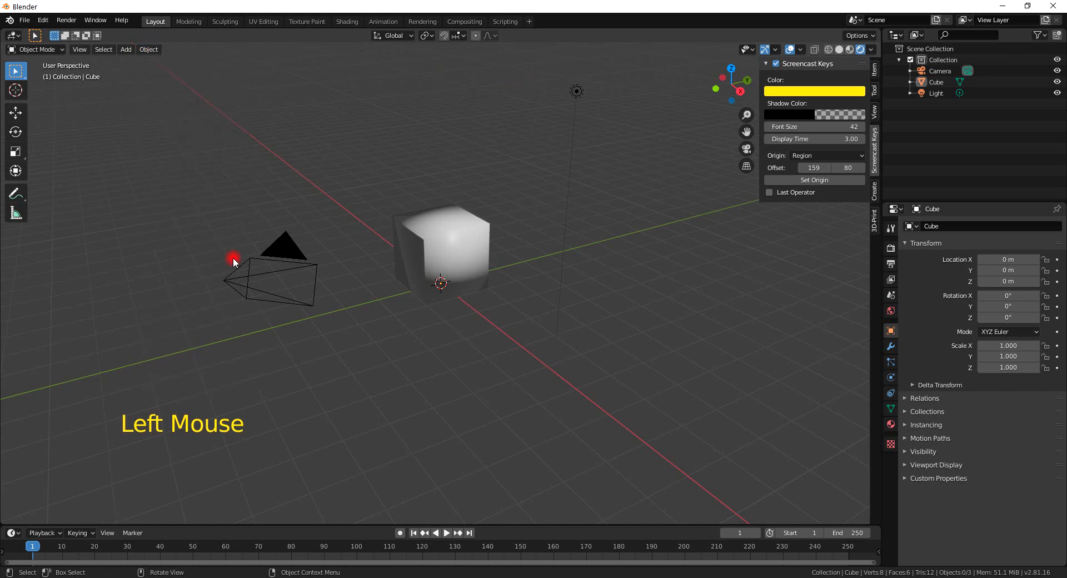
pyautogui.click(850, 49)
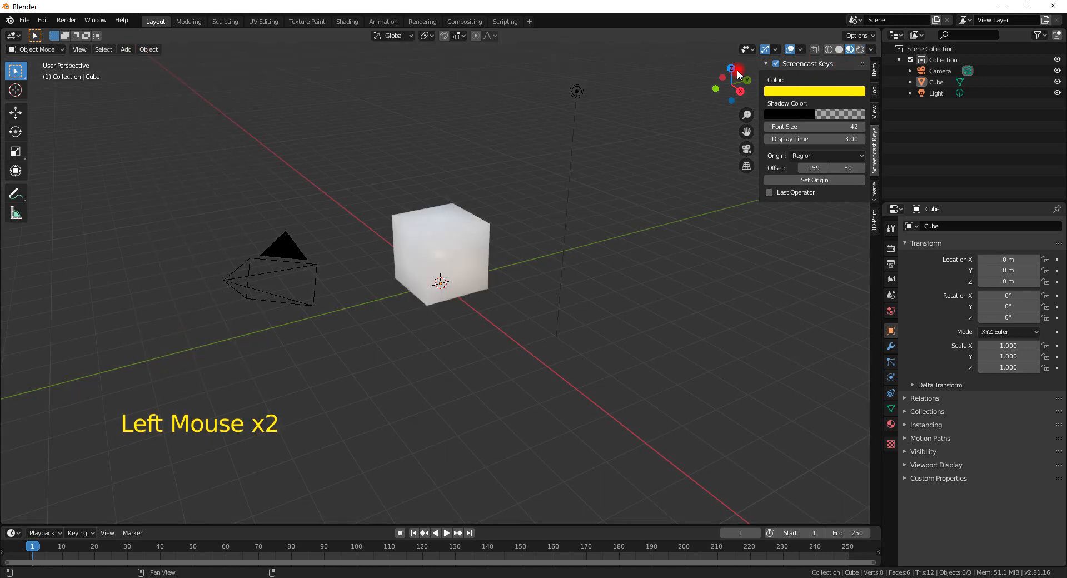
pyautogui.click(149, 49)
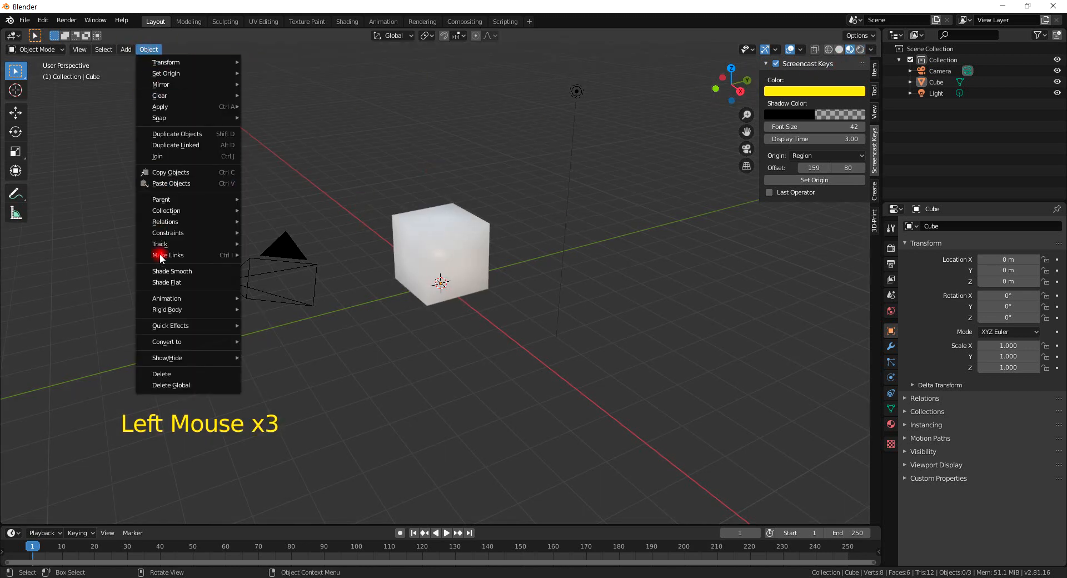
pyautogui.click(185, 281)
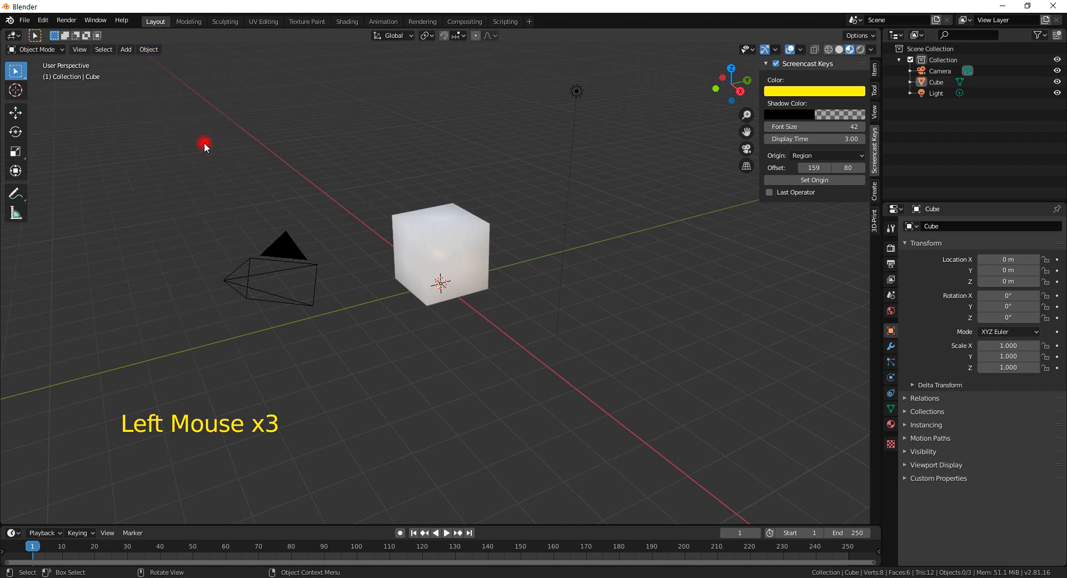
# Select the cube and switch it into Edit Mode.
pyautogui.click(456, 244)
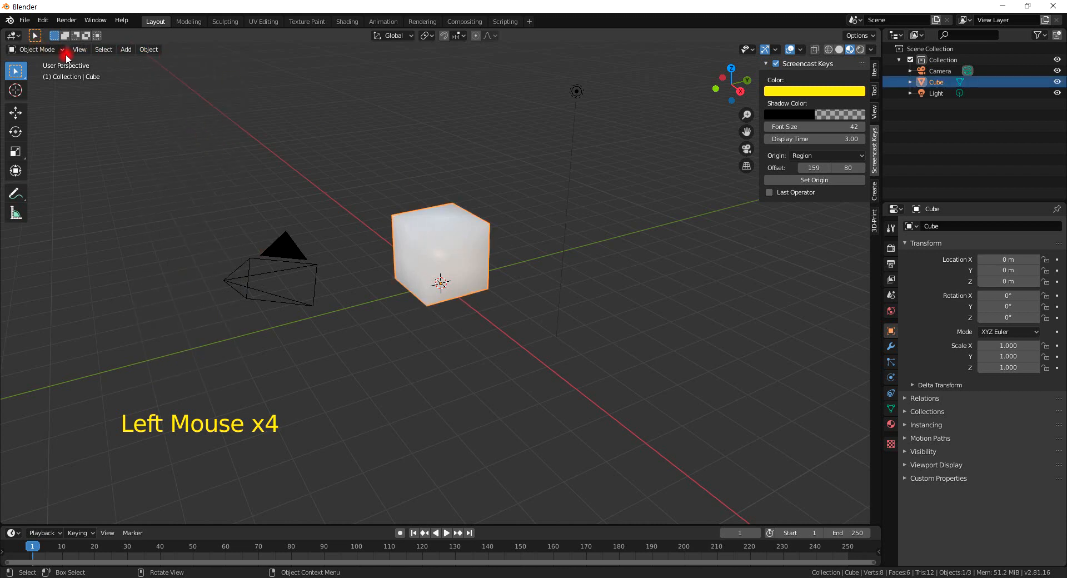
pyautogui.click(28, 51)
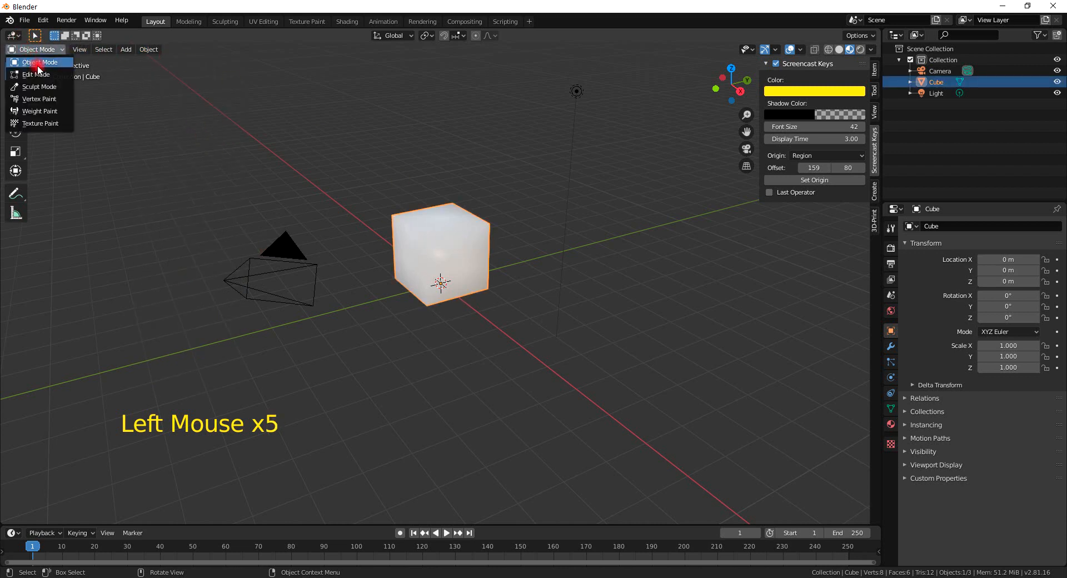
pyautogui.click(69, 73)
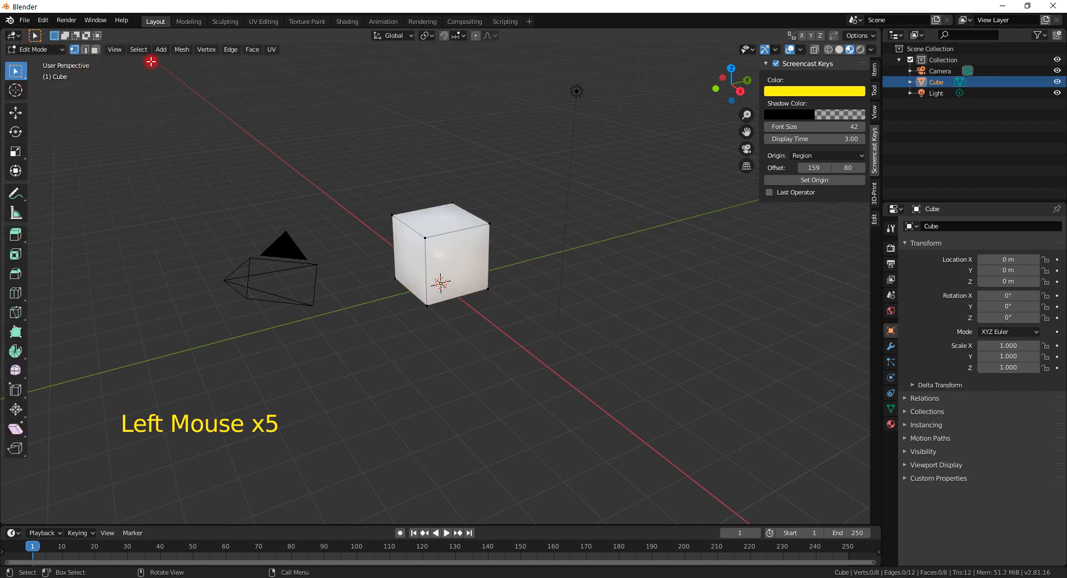
# Browse the View, Add and Mesh menus of the Edit Mode viewport.
pyautogui.click(113, 51)
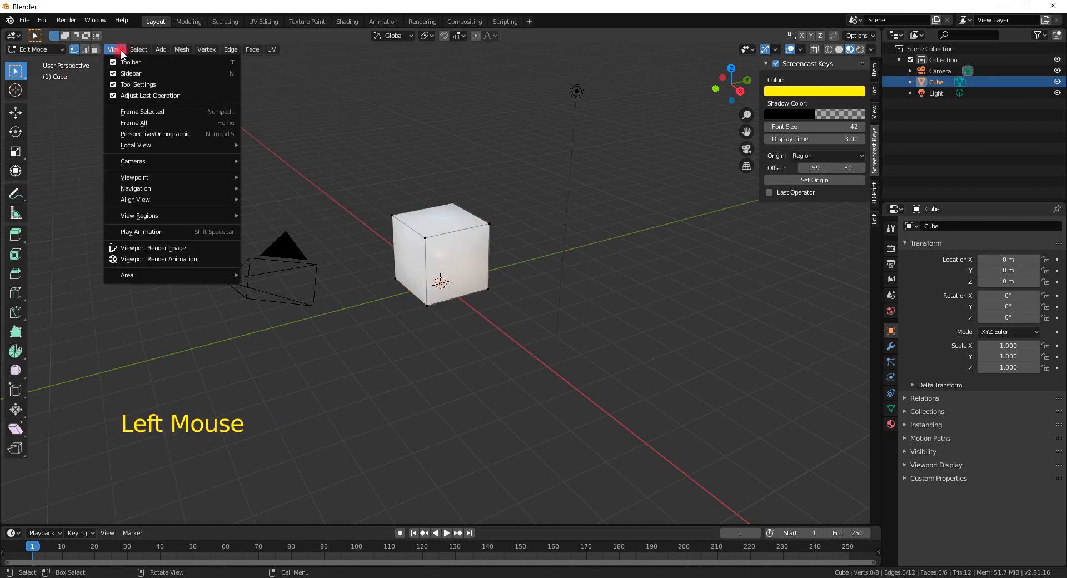
pyautogui.moveTo(138, 51)
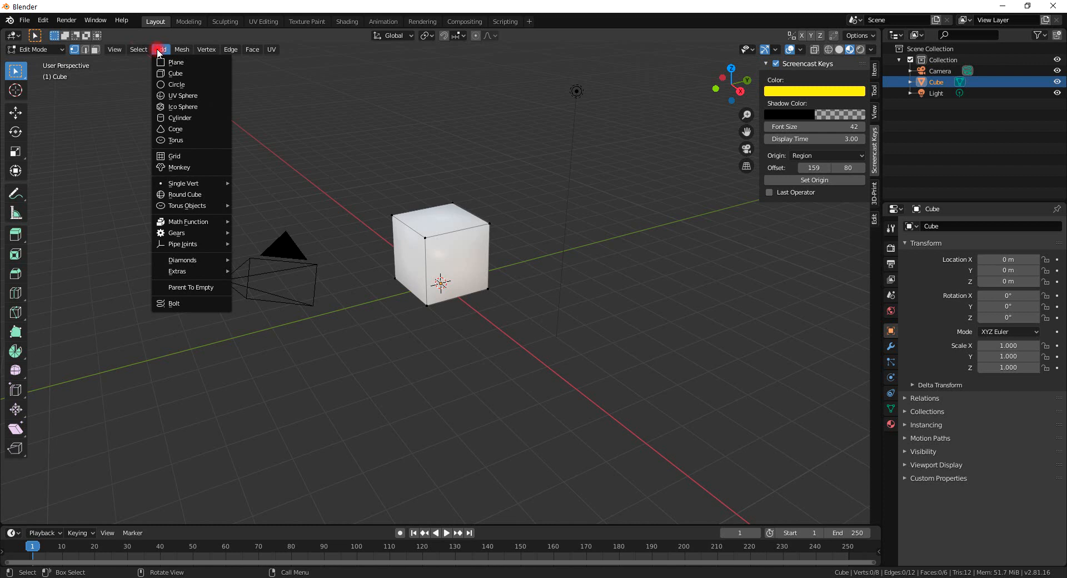
pyautogui.click(181, 50)
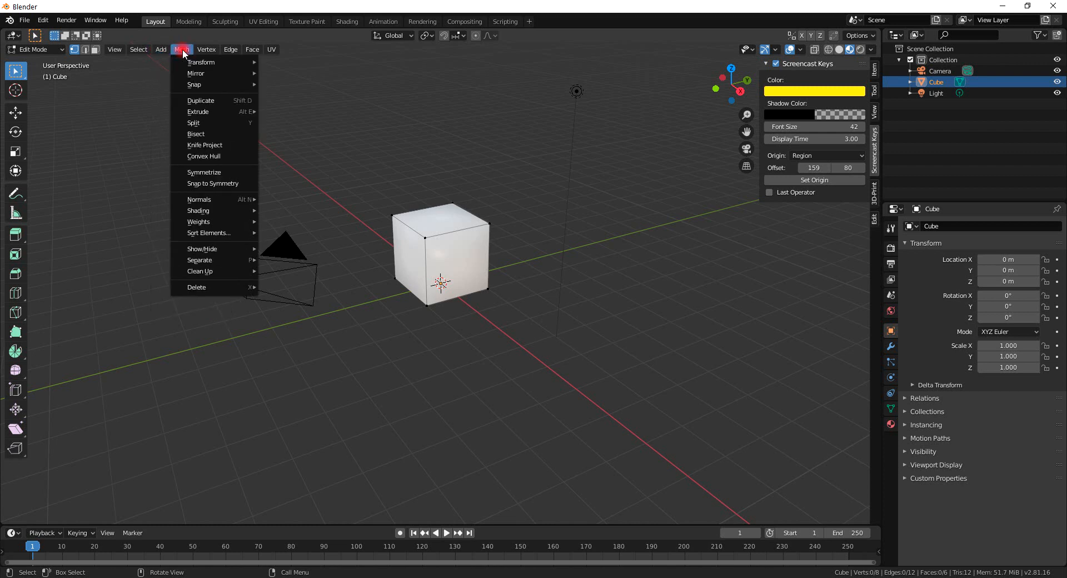
pyautogui.moveTo(202, 49)
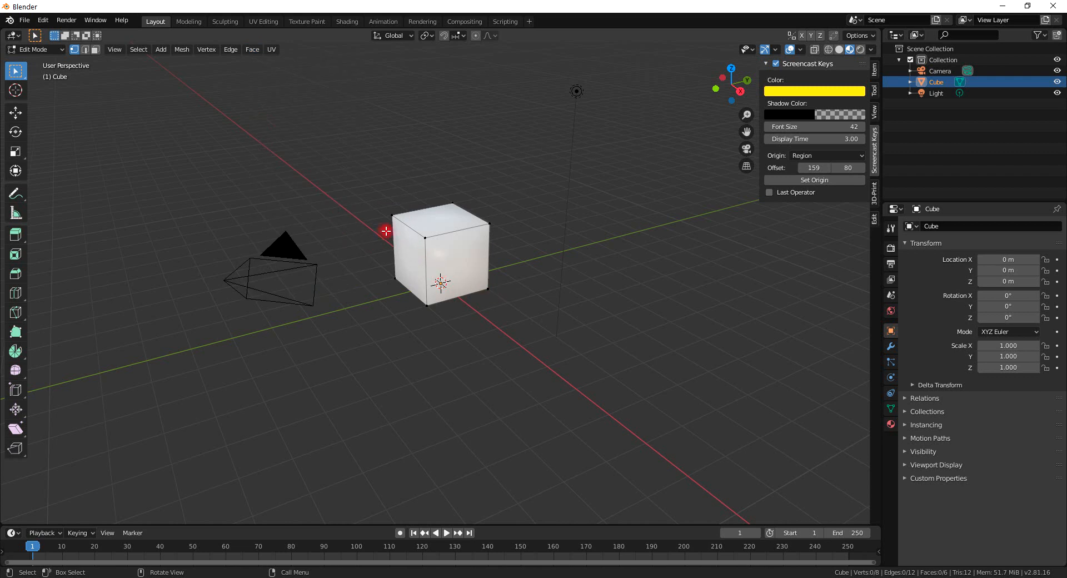
# Try vertex, edge and face select modes, selecting a vertex, an edge and the cube's top face.
pyautogui.click(390, 215)
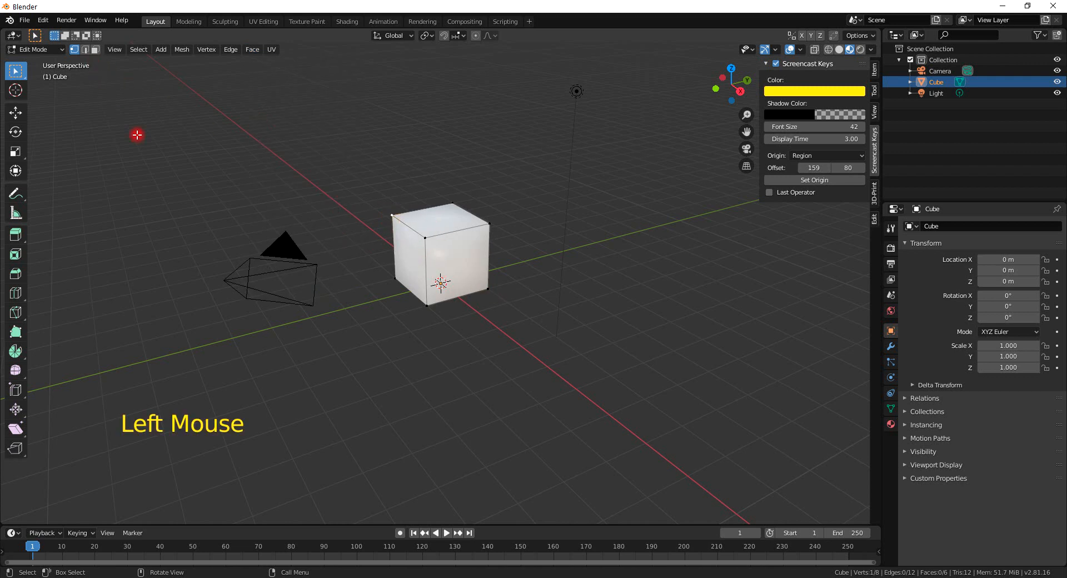
pyautogui.click(85, 49)
pyautogui.click(410, 228)
pyautogui.click(95, 50)
pyautogui.click(435, 227)
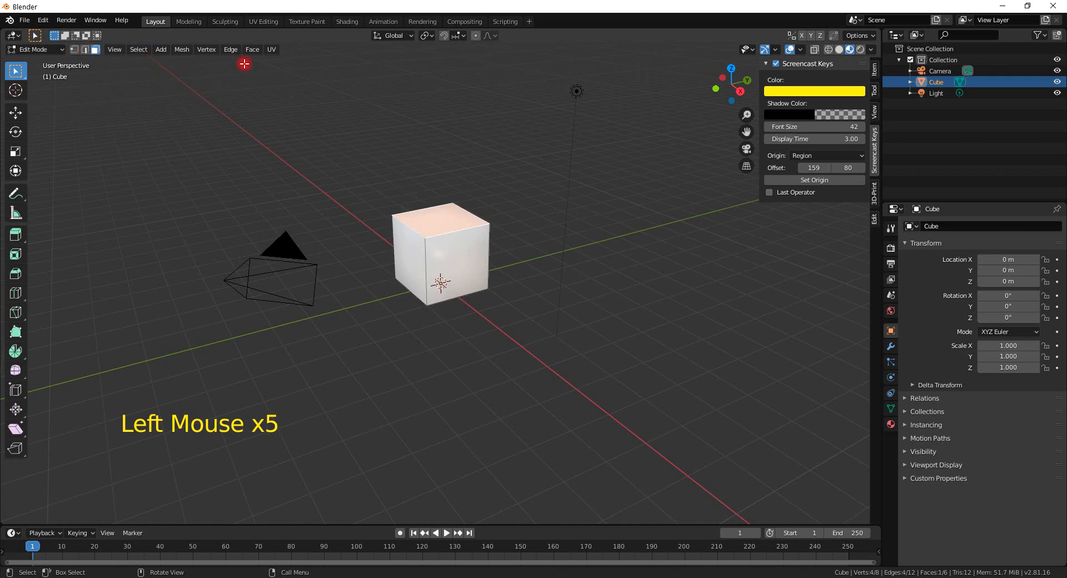
# Open the UV menu, then switch the cube back to Object Mode.
pyautogui.click(275, 49)
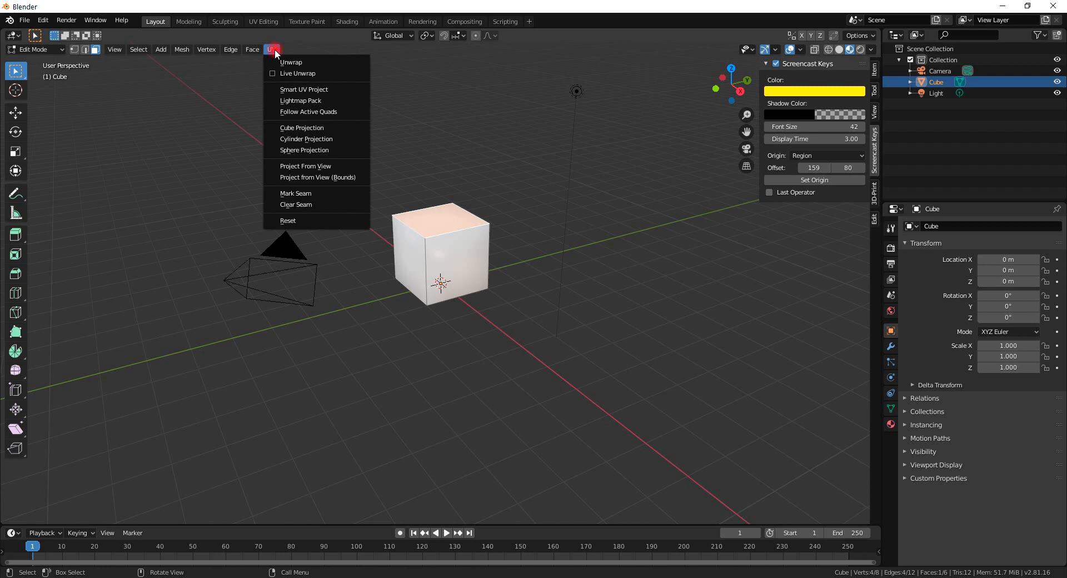
pyautogui.click(102, 454)
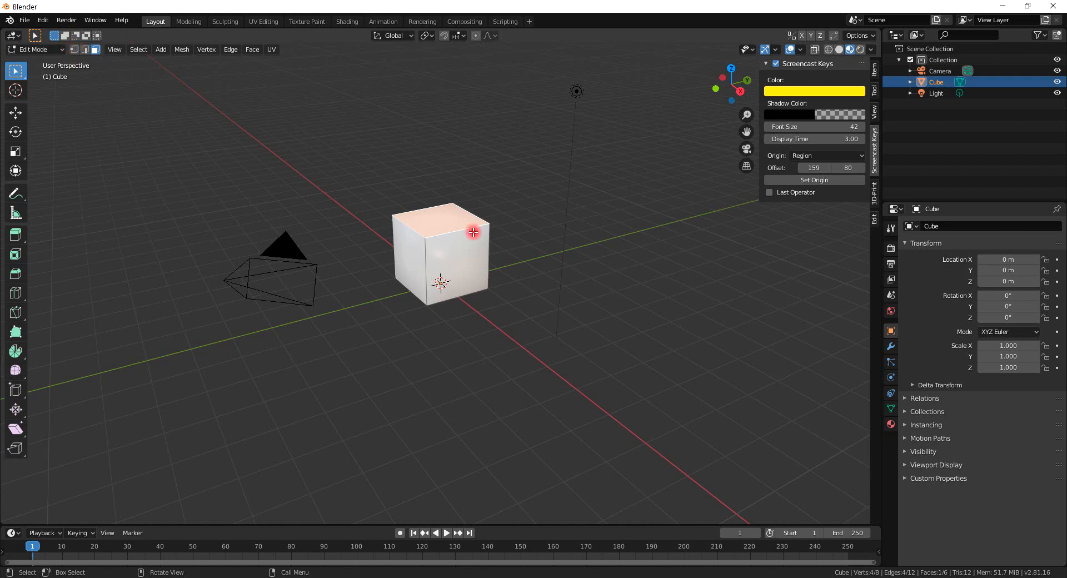
pyautogui.click(35, 50)
pyautogui.click(45, 62)
# Apply Shade Flat to the selected cube from the Object menu.
pyautogui.moveTo(441, 256); pyautogui.dragTo(549, 101, button='middle')
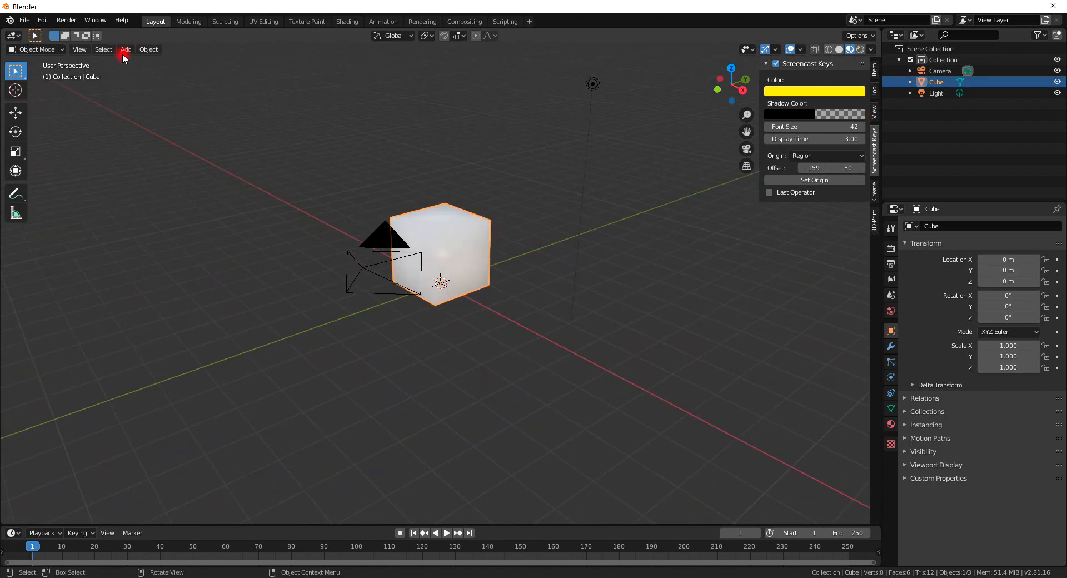
pyautogui.click(151, 50)
pyautogui.click(179, 280)
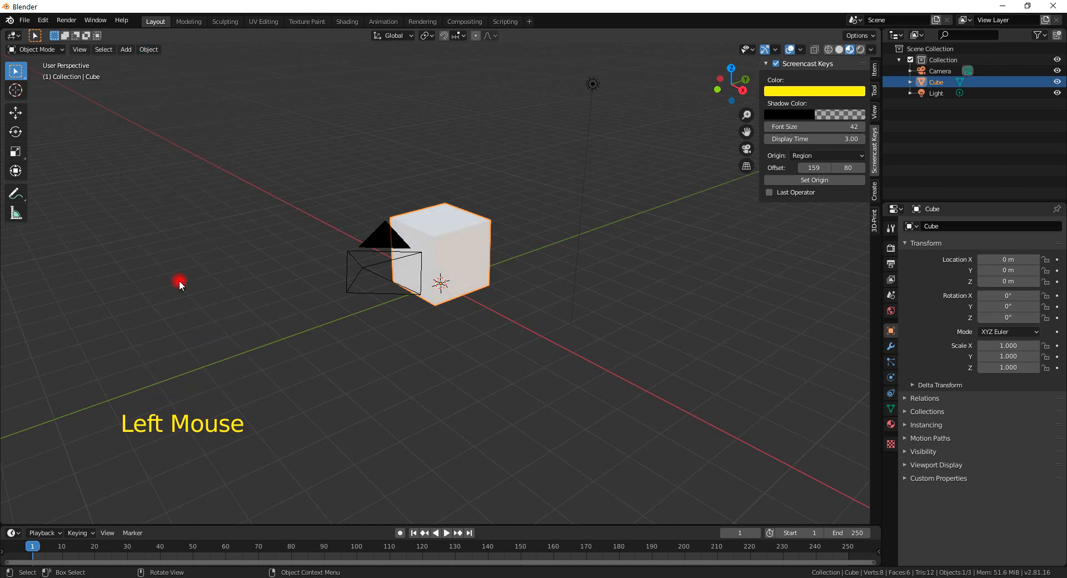
# Switch the cube into Edit Mode again.
pyautogui.moveTo(328, 305); pyautogui.dragTo(478, 289, button='middle')
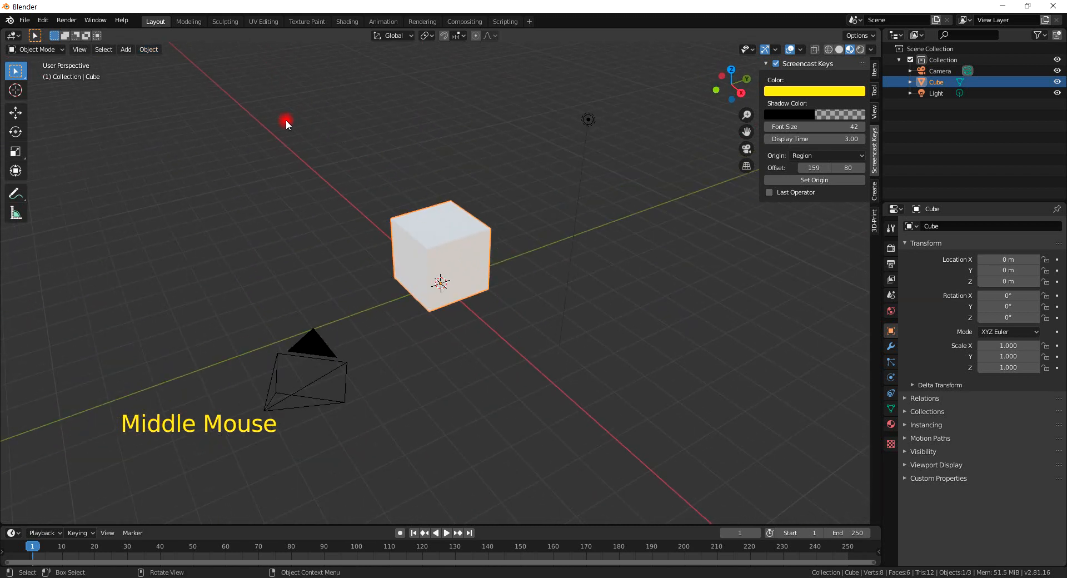
pyautogui.click(39, 49)
pyautogui.click(37, 71)
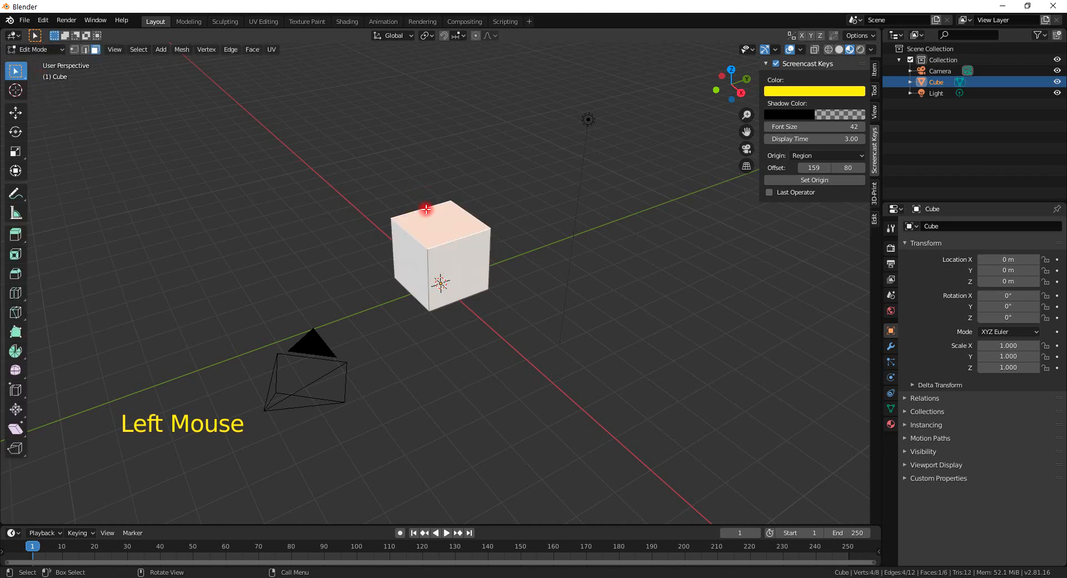
# Select a side face of the cube and rotate it.
pyautogui.click(425, 249)
pyautogui.click(454, 247)
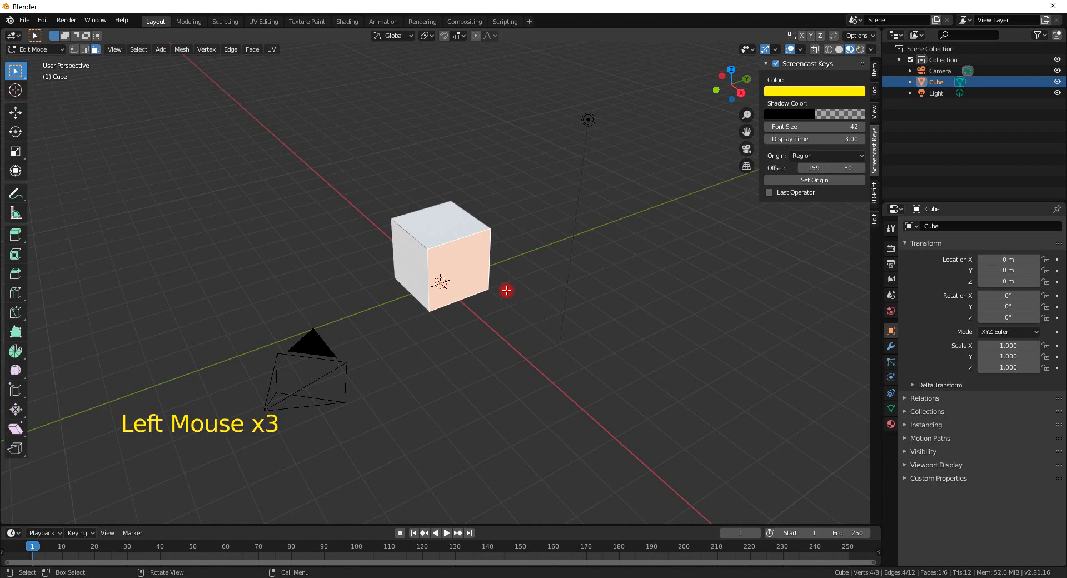
pyautogui.press('r')
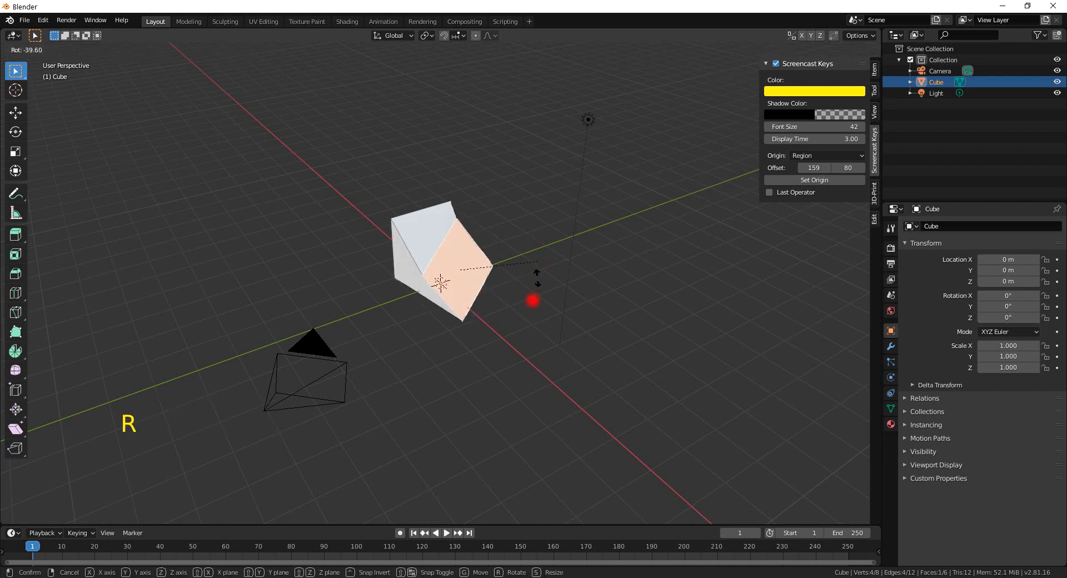
pyautogui.click(435, 353)
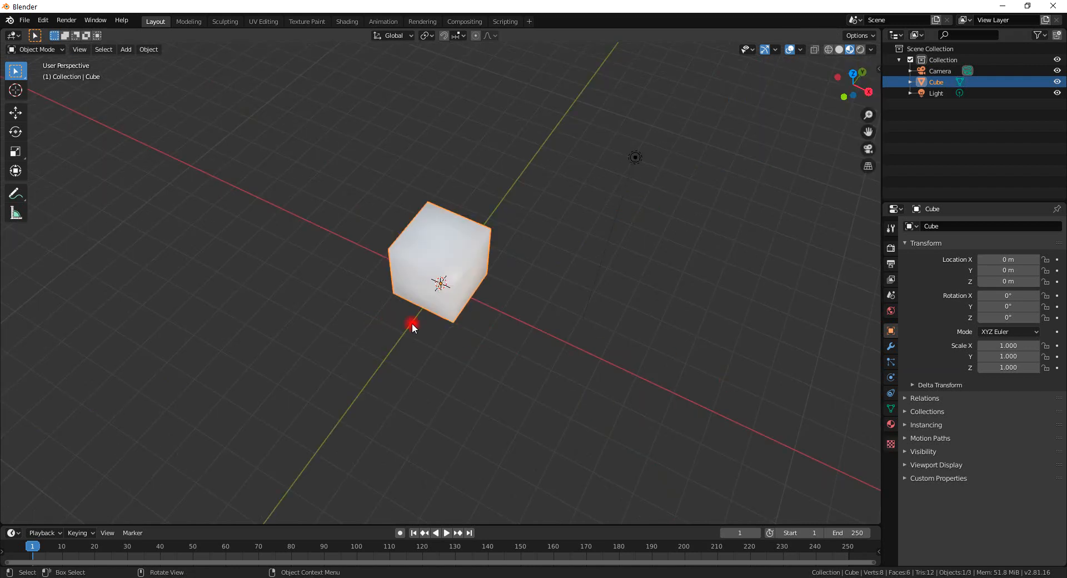
pyautogui.moveTo(412, 322); pyautogui.dragTo(386, 291, button='middle')
# Select the camera and try toggling Edit Mode on it.
pyautogui.click(303, 325)
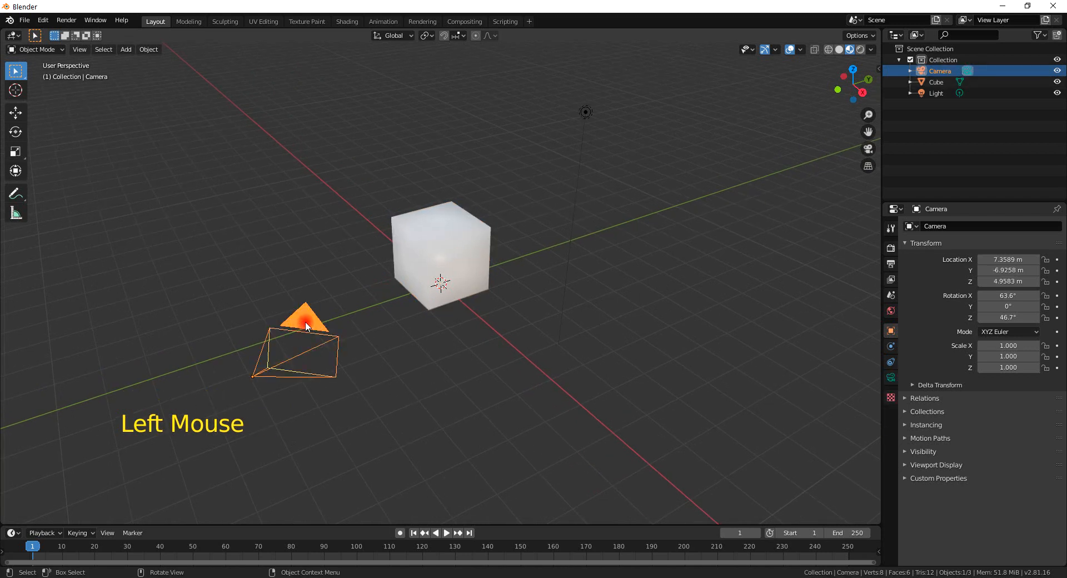
pyautogui.press('Tab')
pyautogui.press('Tab')
pyautogui.press('Tab')
pyautogui.press('Tab')
pyautogui.press('Tab')
pyautogui.press('Tab')
pyautogui.press('Tab')
pyautogui.press('Tab')
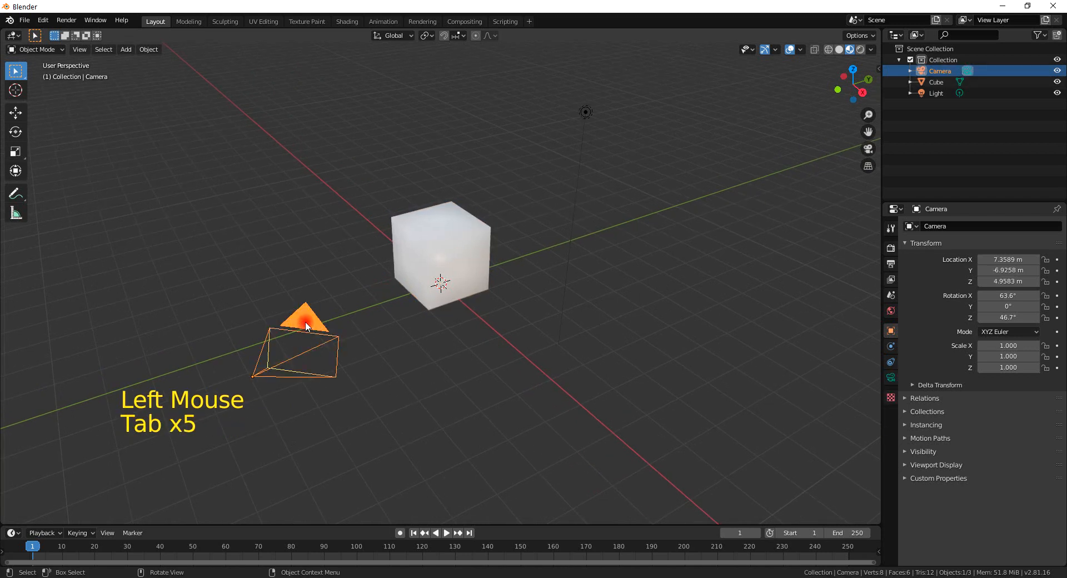
pyautogui.press('Tab')
pyautogui.press('Tab')
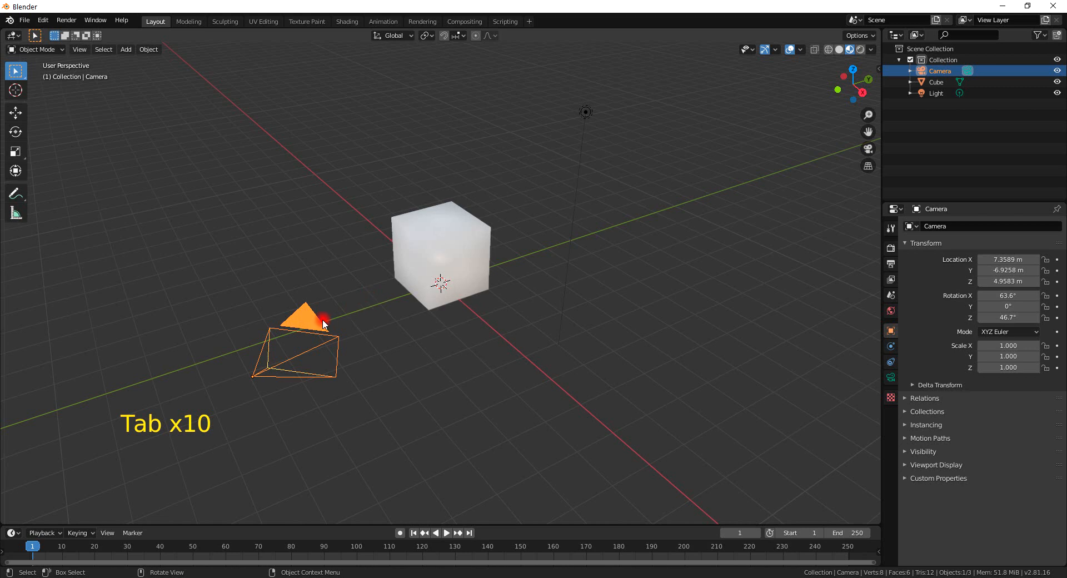
# Select the light, the camera and the cube in turn, toggling Edit Mode.
pyautogui.click(586, 114)
pyautogui.press('Tab')
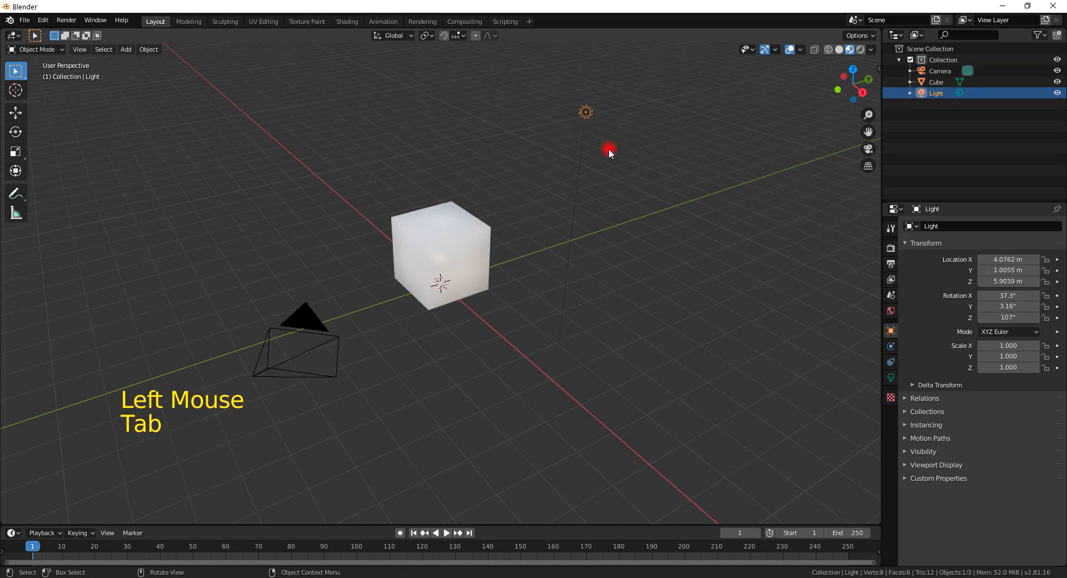
pyautogui.click(319, 319)
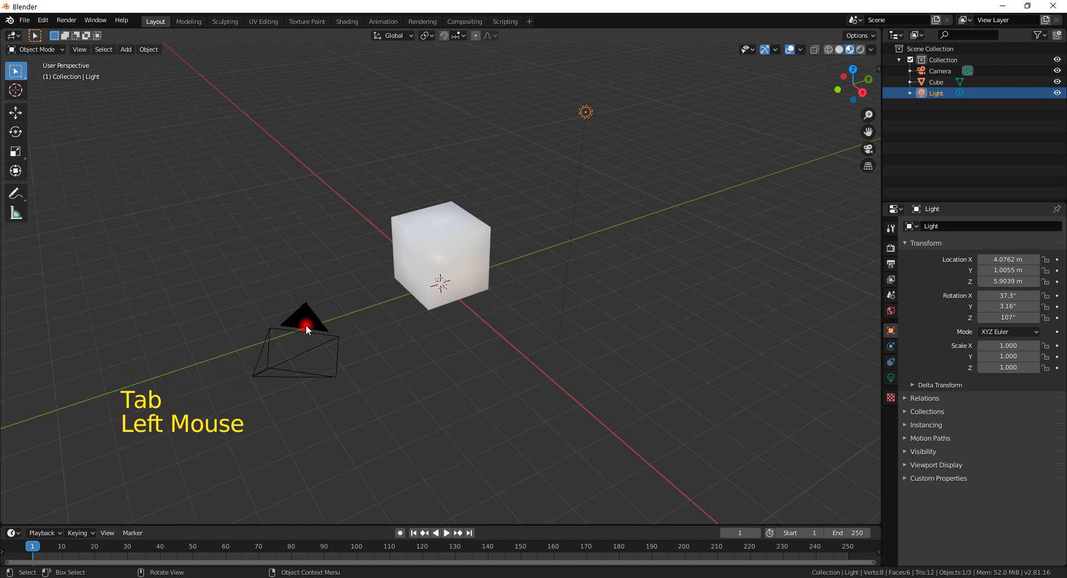
pyautogui.click(419, 247)
pyautogui.press('Tab')
pyautogui.press('Tab')
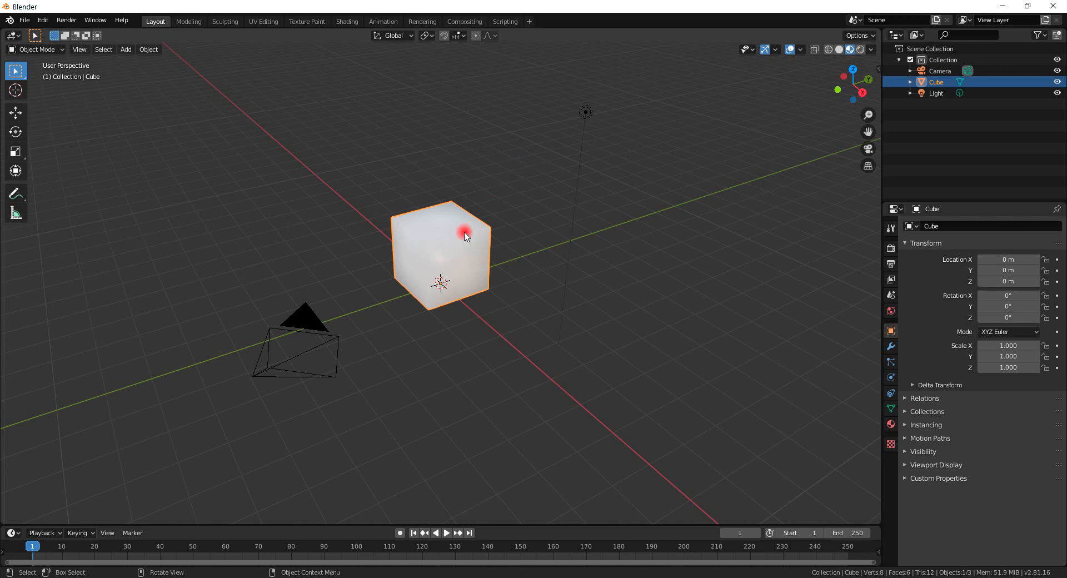
# Delete the cube and undo the deletion.
pyautogui.press('x')
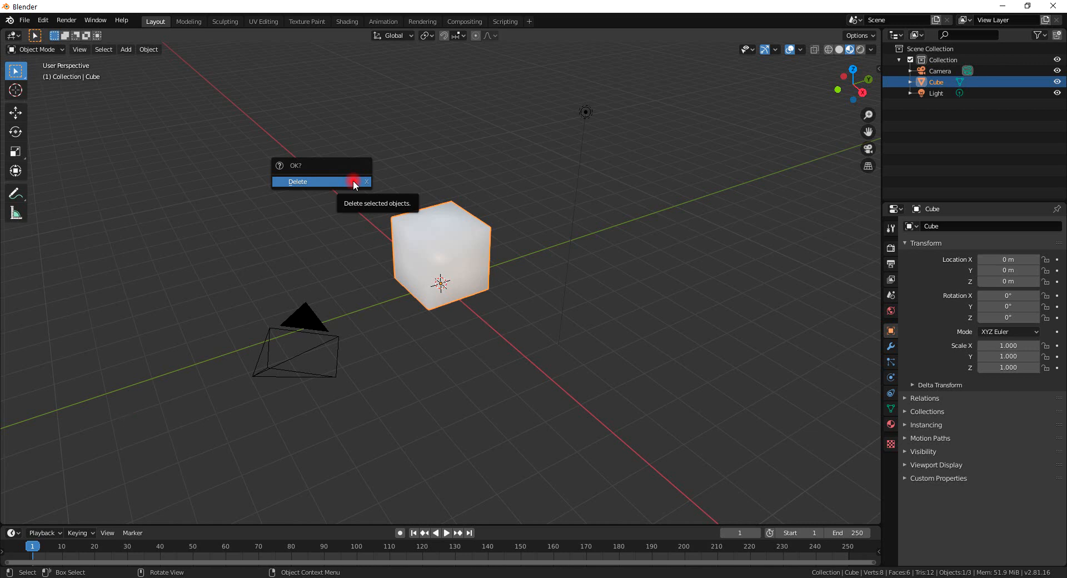
pyautogui.click(353, 182)
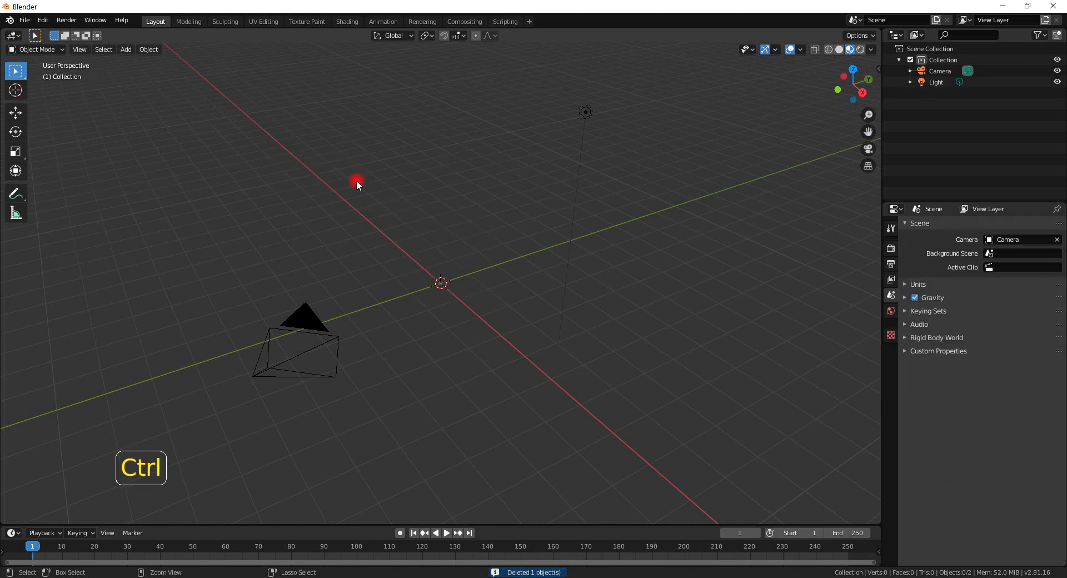
pyautogui.hotkey('ctrl', 'z')
# Switch the cube back into Edit Mode.
pyautogui.press('Tab')
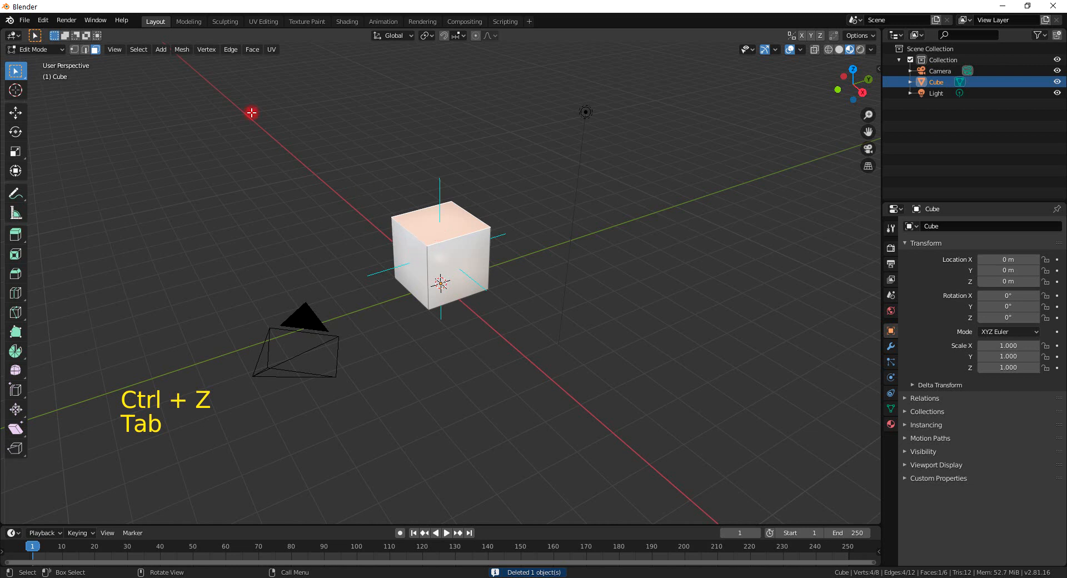
pyautogui.click(801, 50)
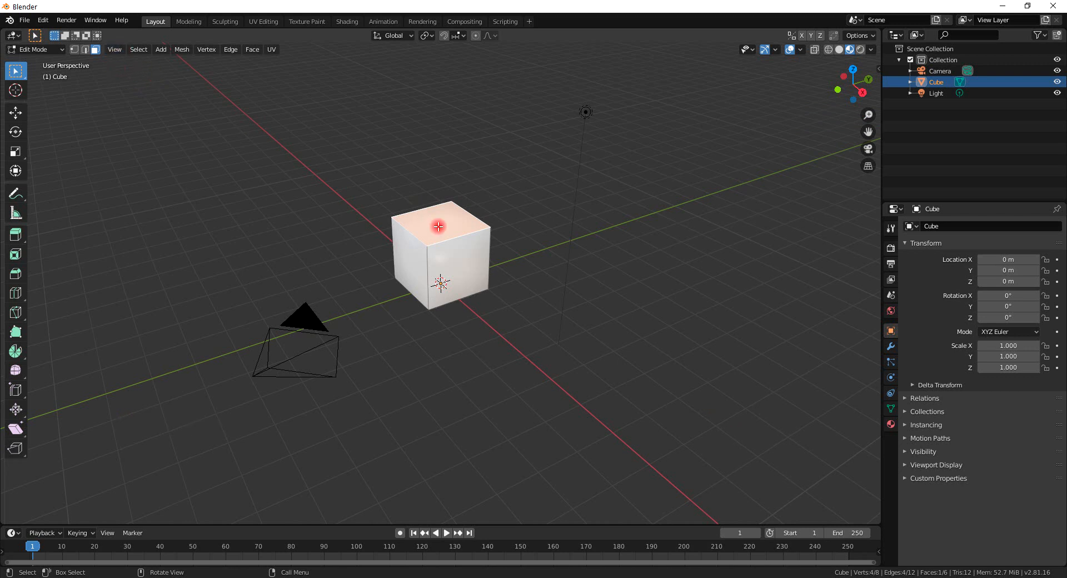
# Delete only the cube's selected top face and undo the deletion.
pyautogui.press('x')
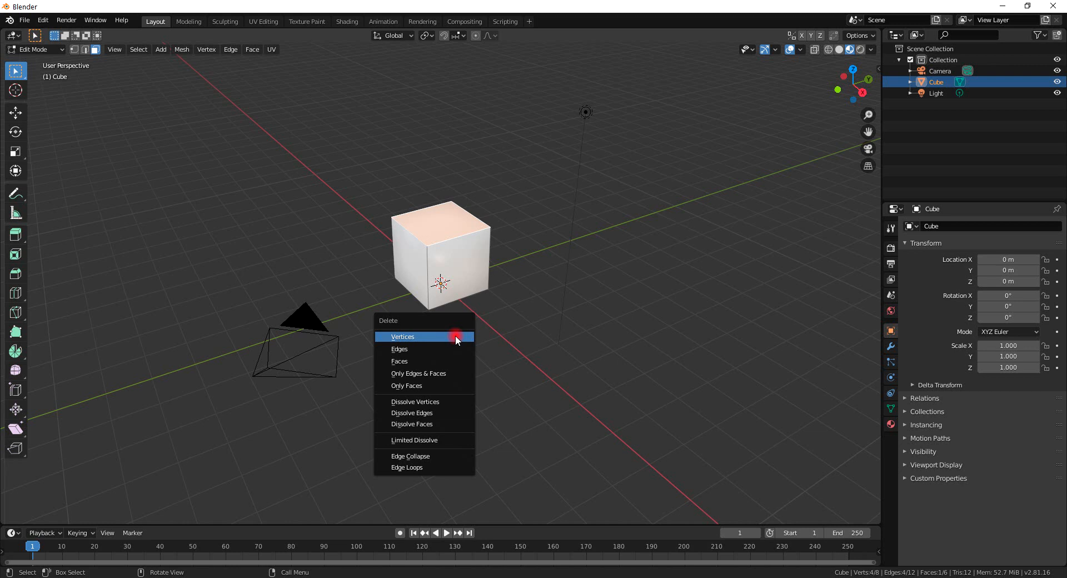
pyautogui.click(421, 386)
pyautogui.middleClick(448, 291)
pyautogui.moveTo(447, 291)
pyautogui.mouseDown(button='middle')
pyautogui.moveTo(472, 309)
pyautogui.moveTo(460, 295)
pyautogui.mouseUp(button='middle')
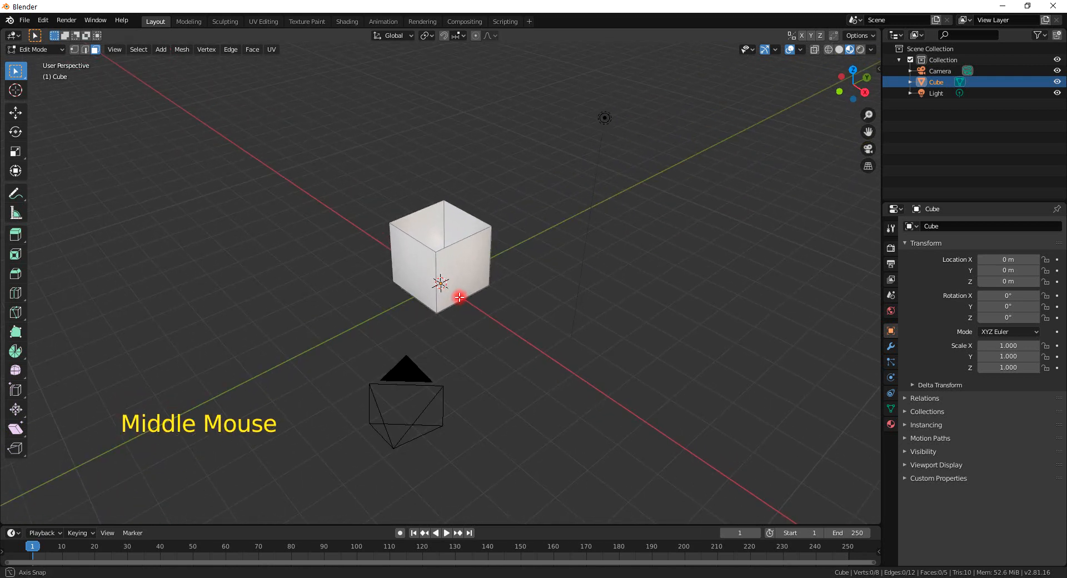
pyautogui.hotkey('ctrl', 'z')
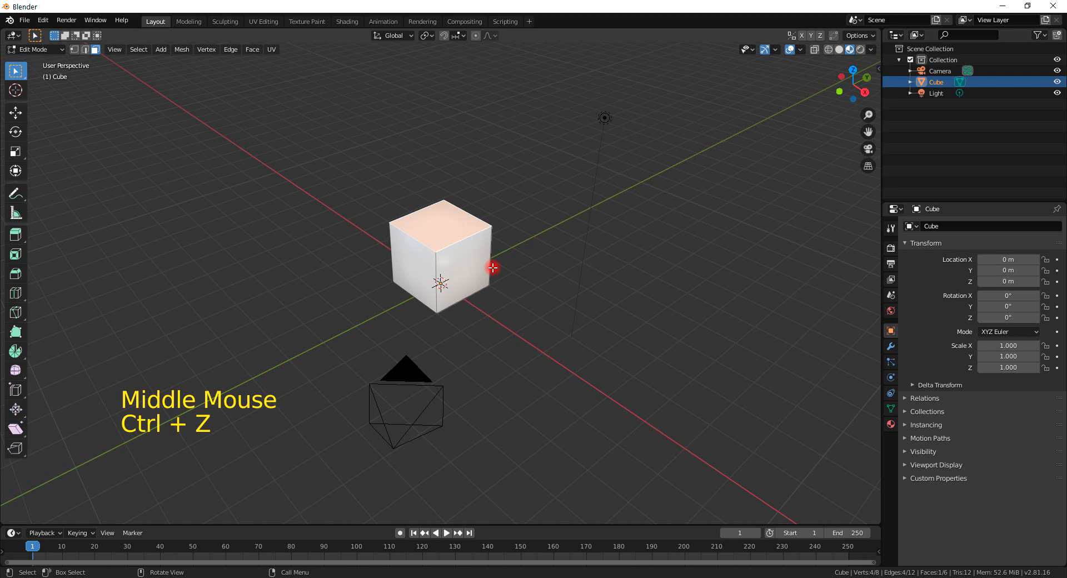
# Delete the cube's selected top face by its edges twice, undoing each deletion.
pyautogui.press('x')
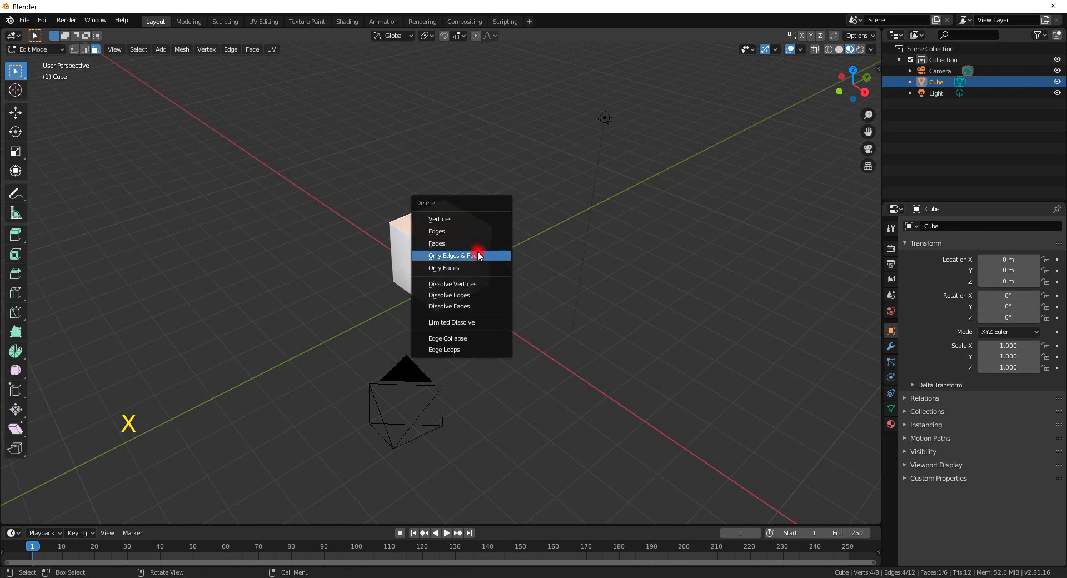
pyautogui.click(460, 231)
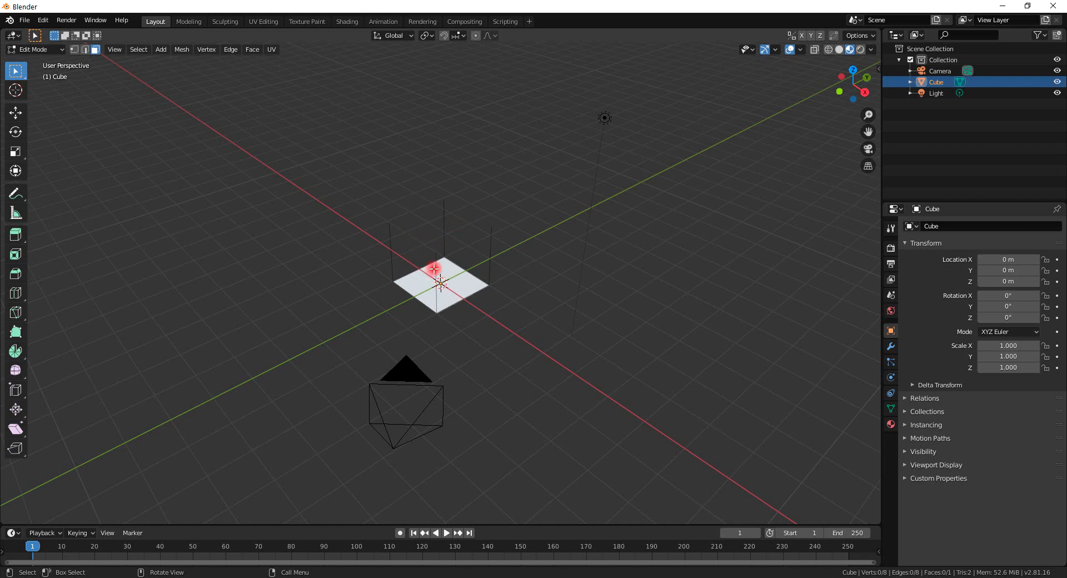
pyautogui.hotkey('ctrl', 'z')
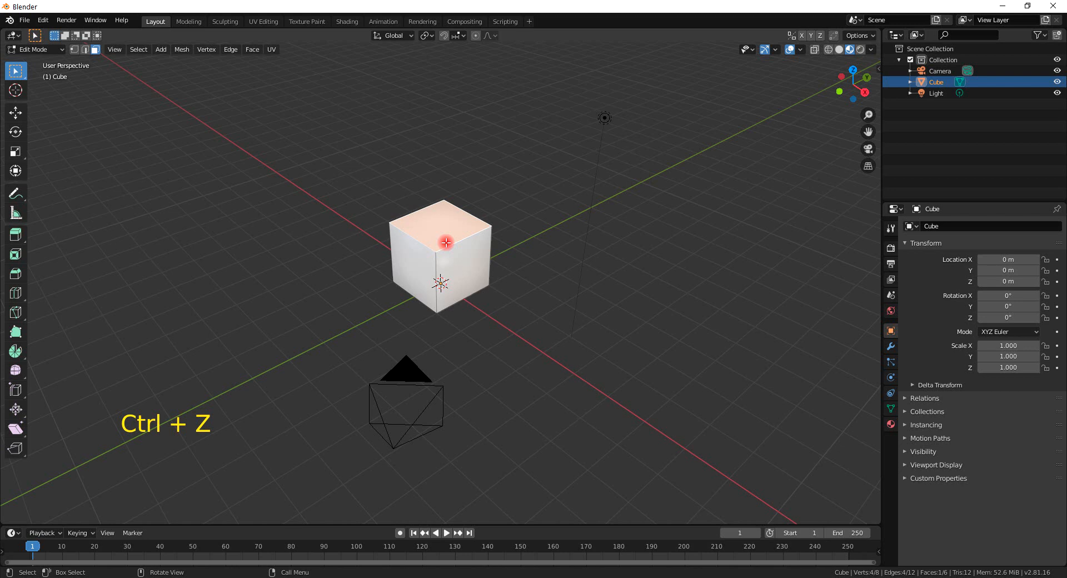
pyautogui.press('x')
pyautogui.click(448, 269)
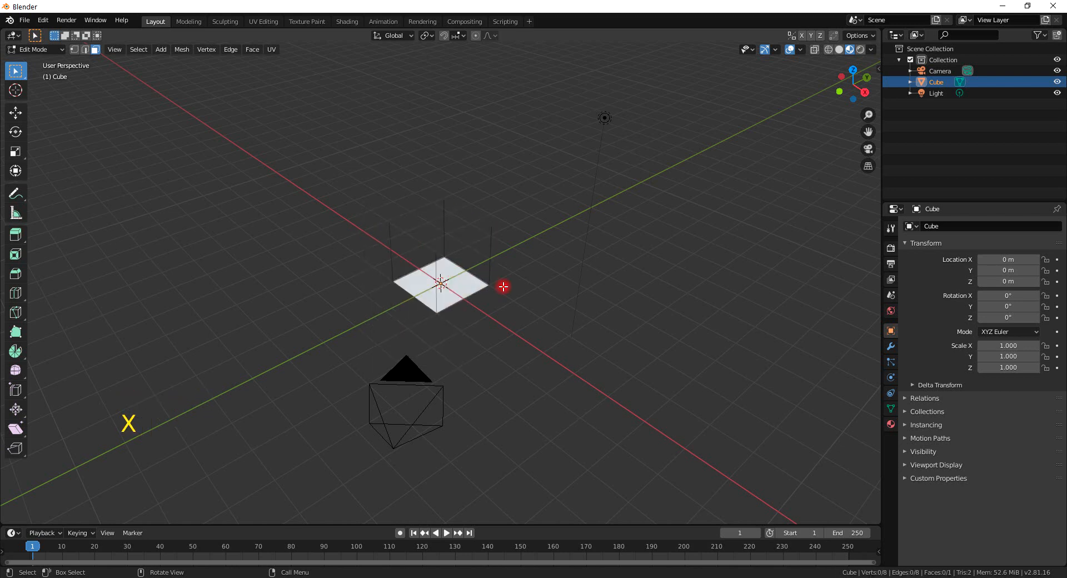
pyautogui.hotkey('ctrl', 'z')
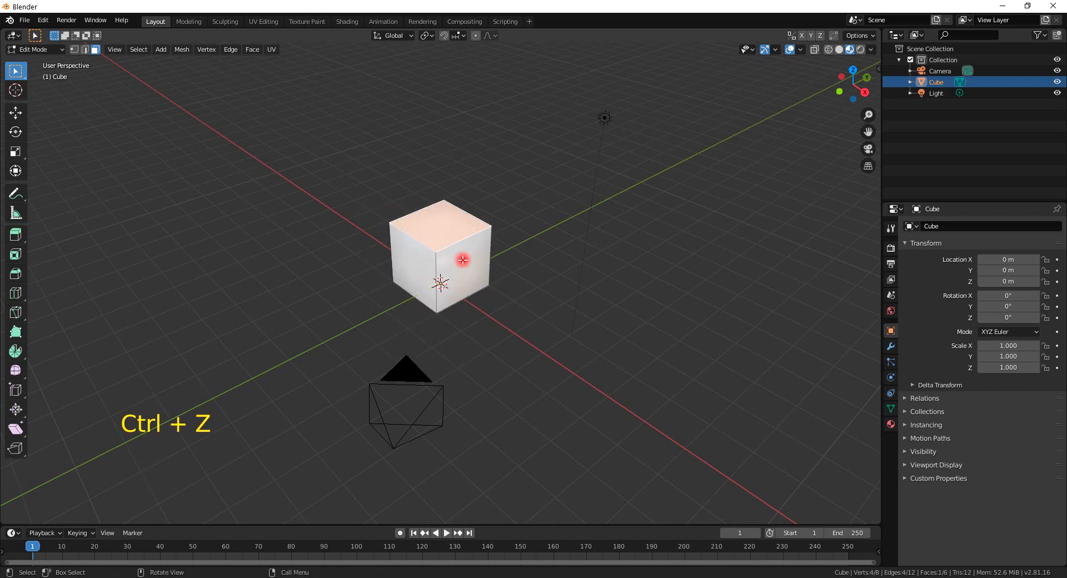
# Delete the top face's vertices and undo the deletion.
pyautogui.press('x')
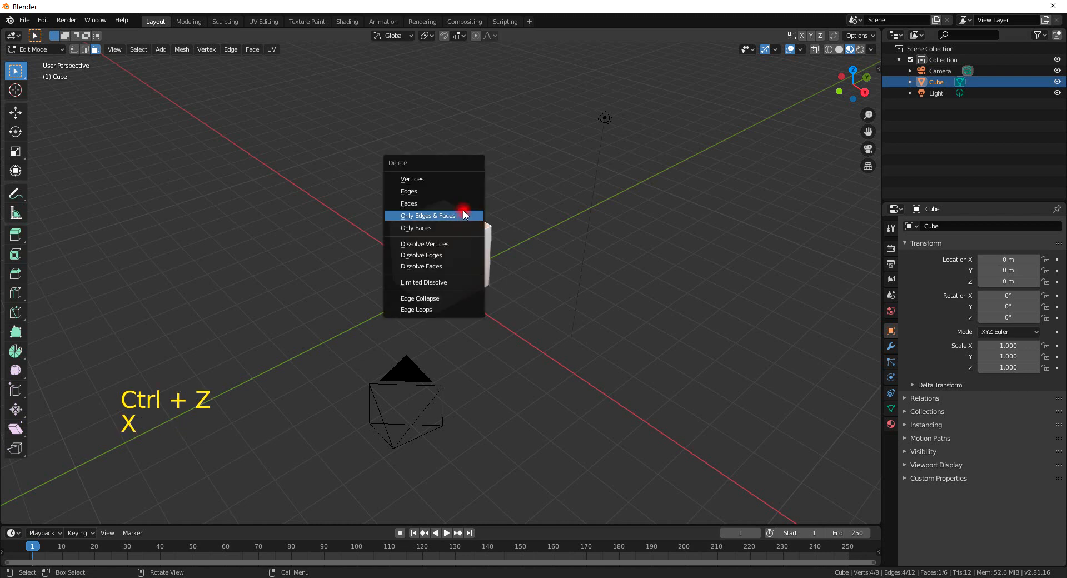
pyautogui.click(453, 179)
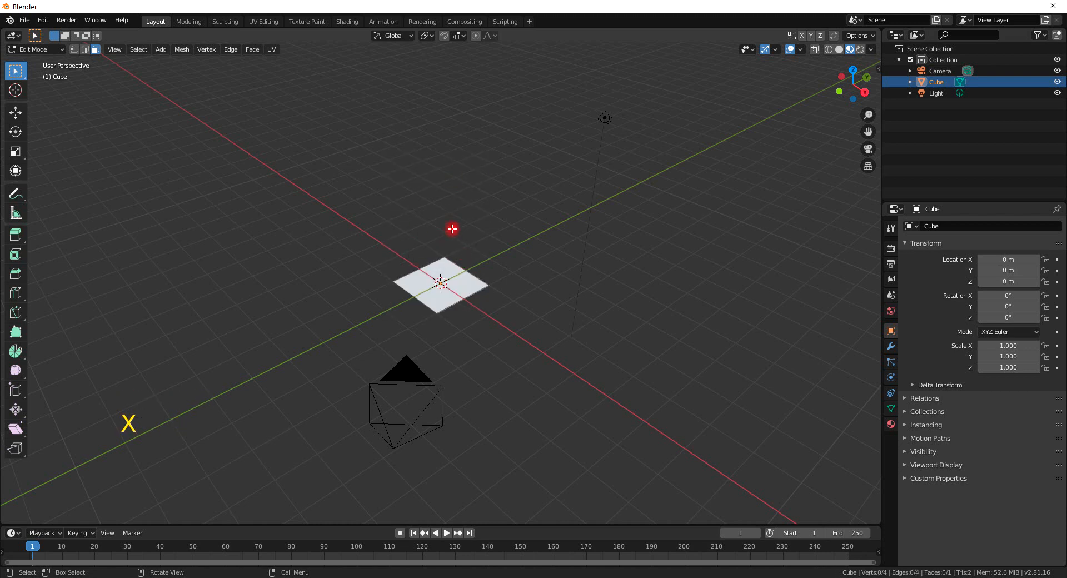
pyautogui.hotkey('ctrl', 'z')
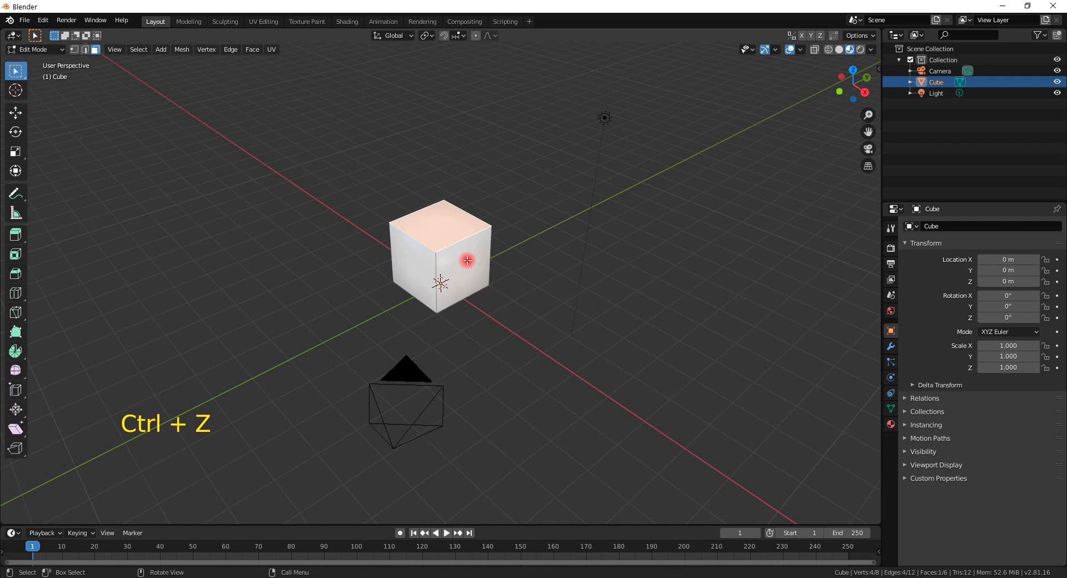
# Add a centered vertical loop cut around the cube.
pyautogui.press('x')
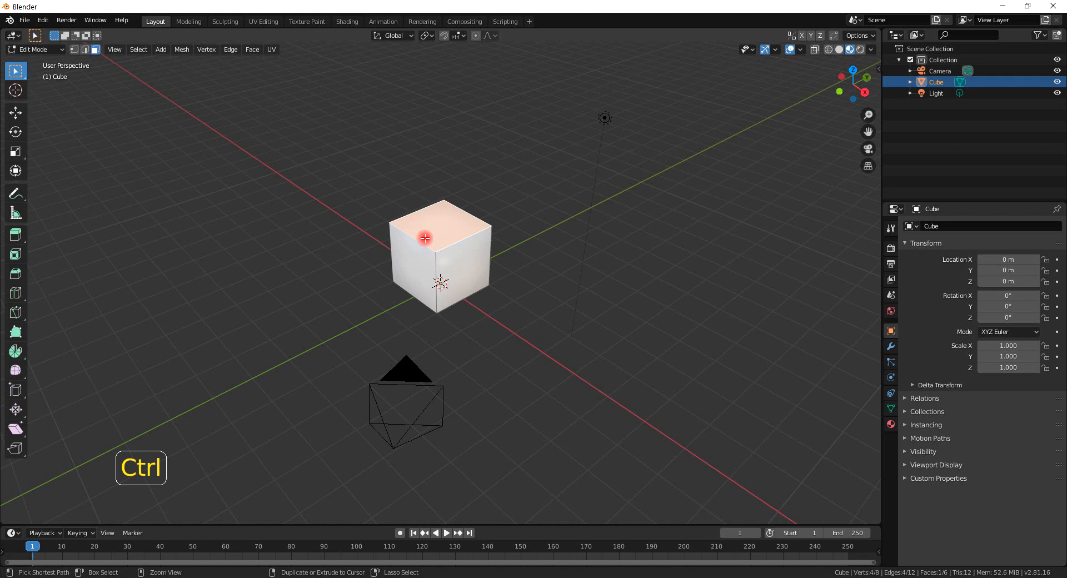
pyautogui.hotkey('ctrl', 'r')
pyautogui.click(425, 238)
pyautogui.rightClick(422, 235)
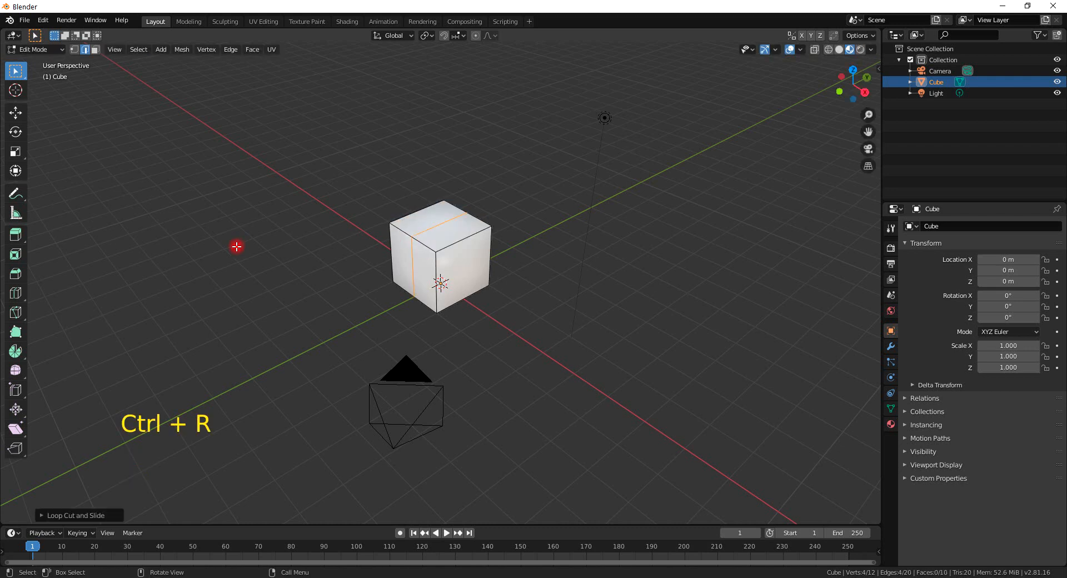
# Switch to vertex selection and dissolve one vertex of the new loop.
pyautogui.click(74, 50)
pyautogui.click(417, 235)
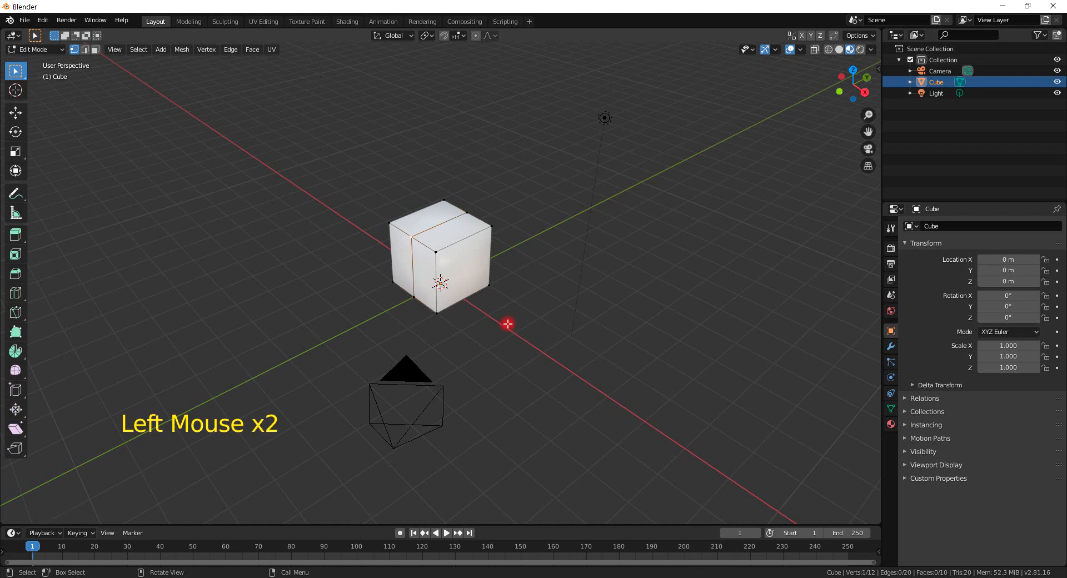
pyautogui.press('x')
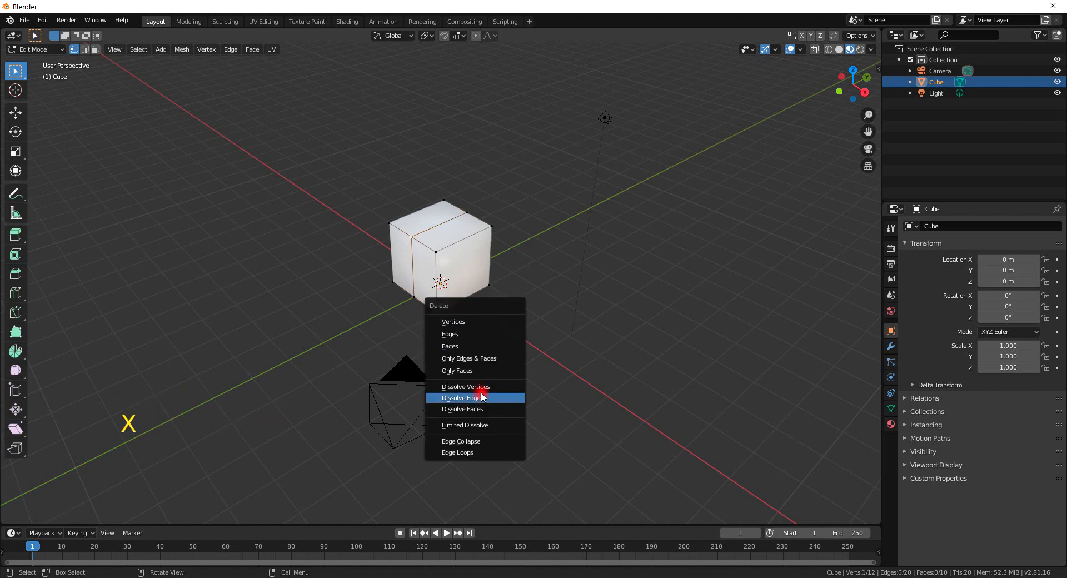
pyautogui.click(480, 386)
# Select another vertex of the loop and dissolve it.
pyautogui.moveTo(429, 298); pyautogui.dragTo(438, 240, button='middle')
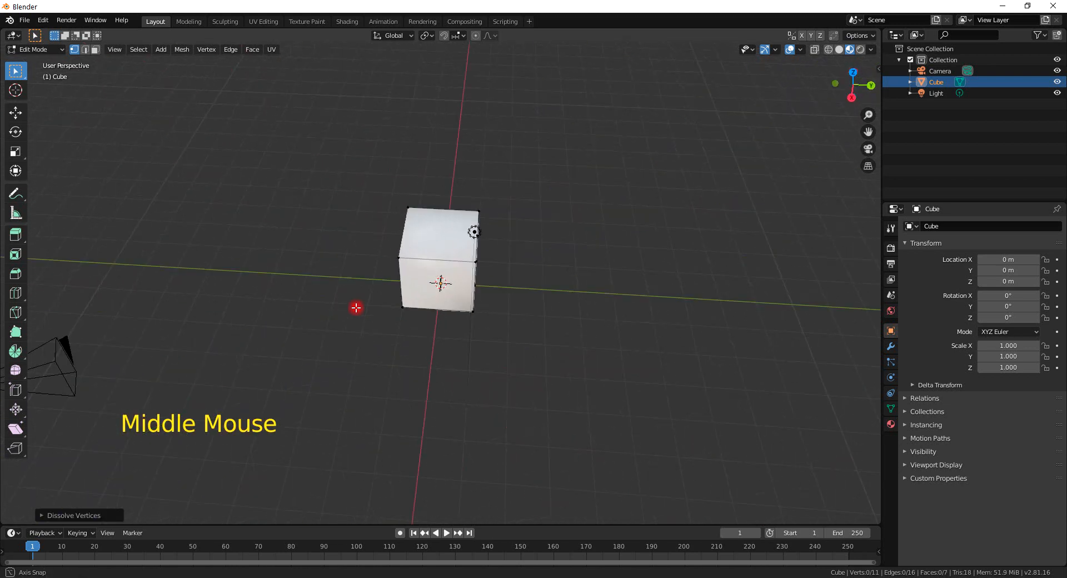
pyautogui.click(462, 240)
pyautogui.press('x')
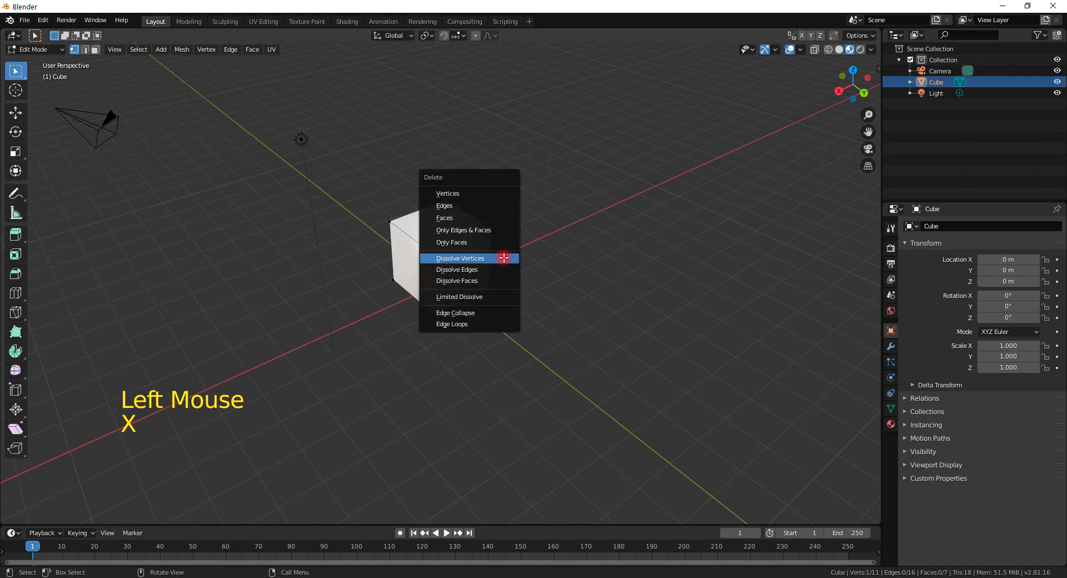
pyautogui.click(504, 258)
# Dissolve the current selection, then undo the last three actions.
pyautogui.hotkey('ctrl', 'x')
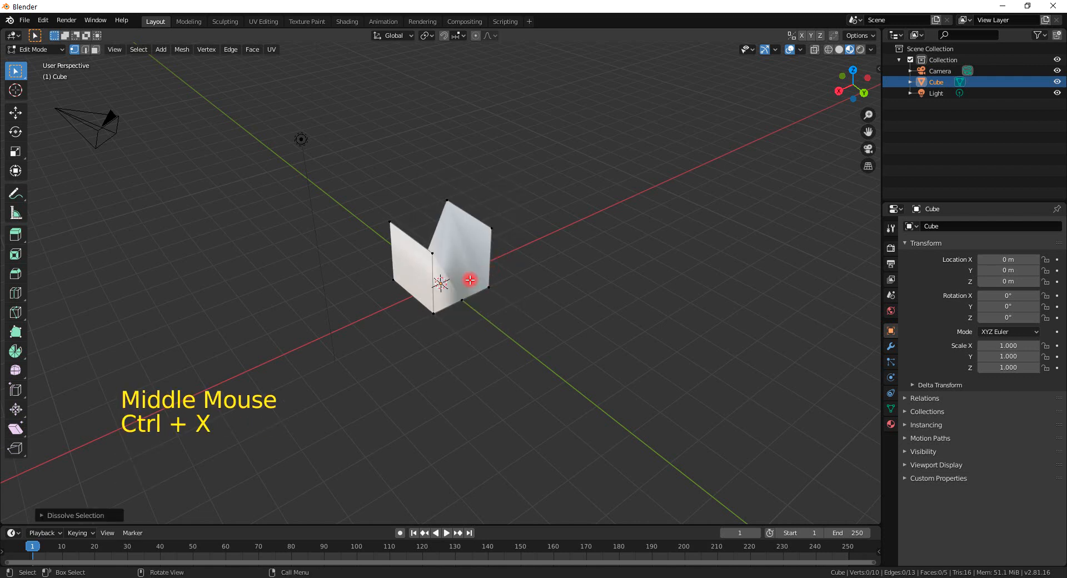
pyautogui.hotkey('ctrl', 'z')
pyautogui.hotkey('ctrl', 'z')
pyautogui.hotkey('ctrl', 'z')
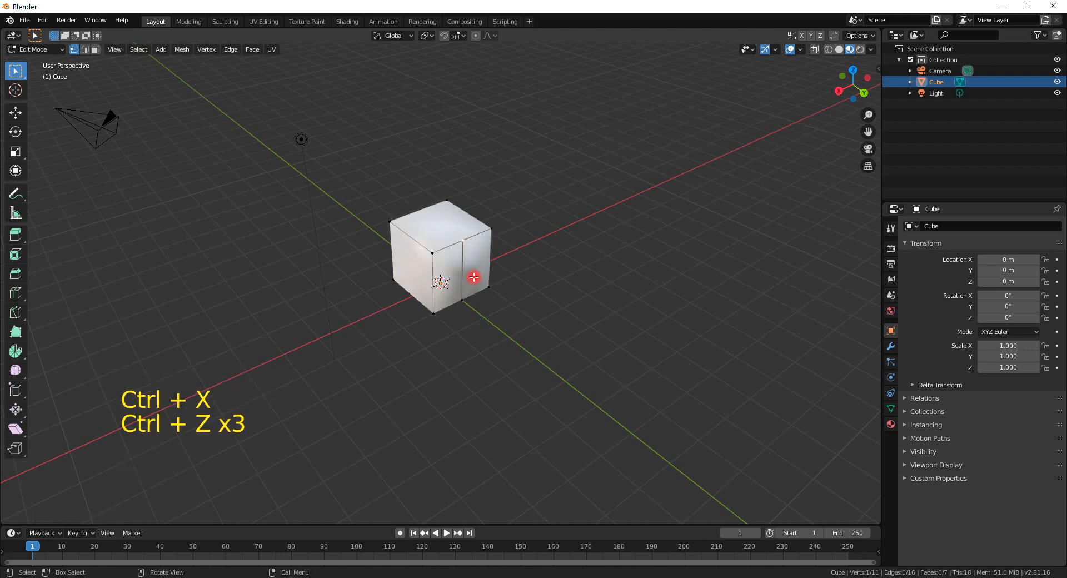
# Select the bottom vertex of the loop and dissolve it.
pyautogui.click(473, 302)
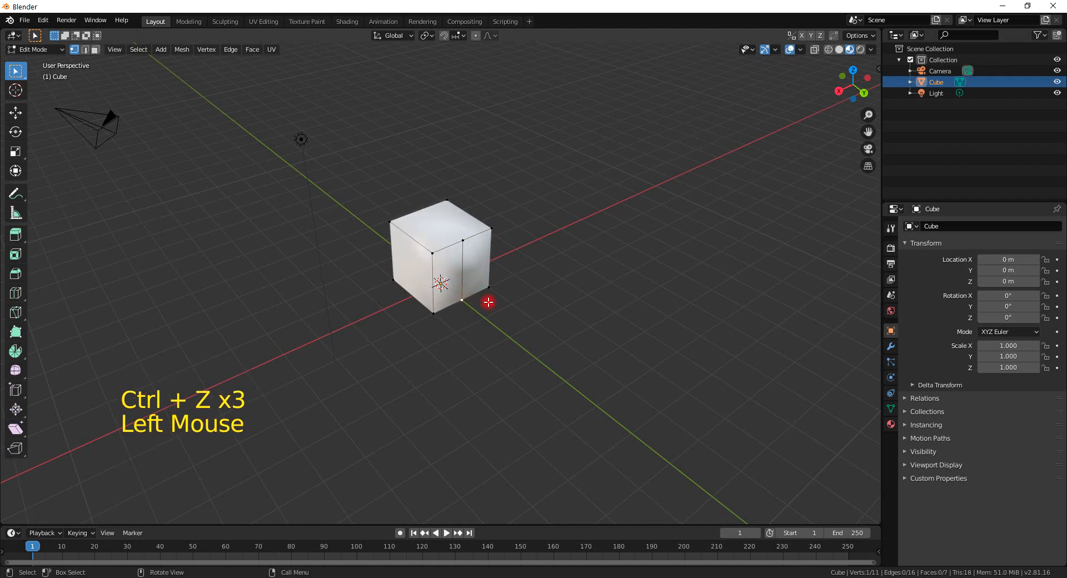
pyautogui.press('x')
pyautogui.click(487, 303)
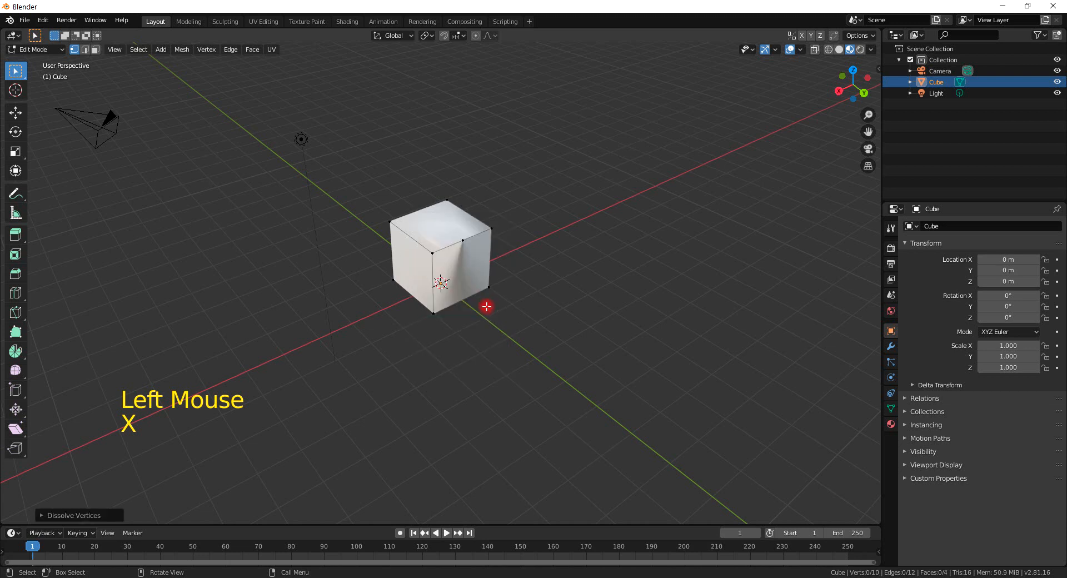
pyautogui.moveTo(487, 307); pyautogui.dragTo(565, 286, button='middle')
# Undo all edits back to the plain cube and return to Object Mode.
pyautogui.hotkey('ctrl', 'z')
pyautogui.hotkey('ctrl', 'z')
pyautogui.hotkey('ctrl', 'z')
pyautogui.hotkey('ctrl', 'z')
pyautogui.hotkey('ctrl', 'z')
pyautogui.hotkey('ctrl', 'z')
pyautogui.hotkey('ctrl', 'z')
pyautogui.hotkey('ctrl', 'z')
pyautogui.hotkey('ctrl', 'z')
pyautogui.hotkey('ctrl', 'z')
pyautogui.hotkey('ctrl', 'z')
pyautogui.hotkey('ctrl', 'z')
pyautogui.hotkey('ctrl', 'z')
pyautogui.press('Tab')
pyautogui.press('Tab')
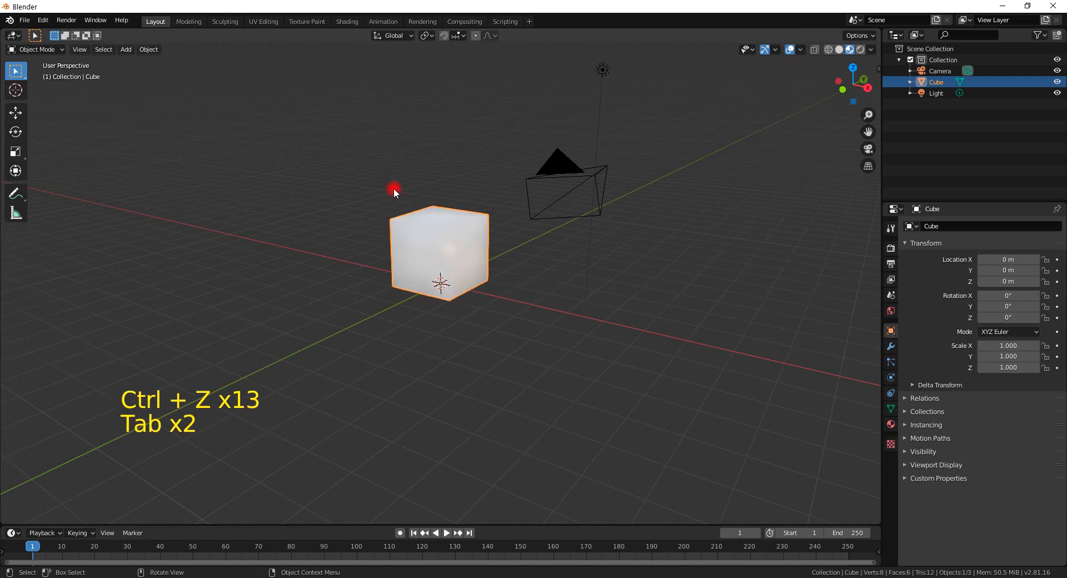
# Apply Shade Flat to the cube and switch back into Edit Mode.
pyautogui.click(149, 49)
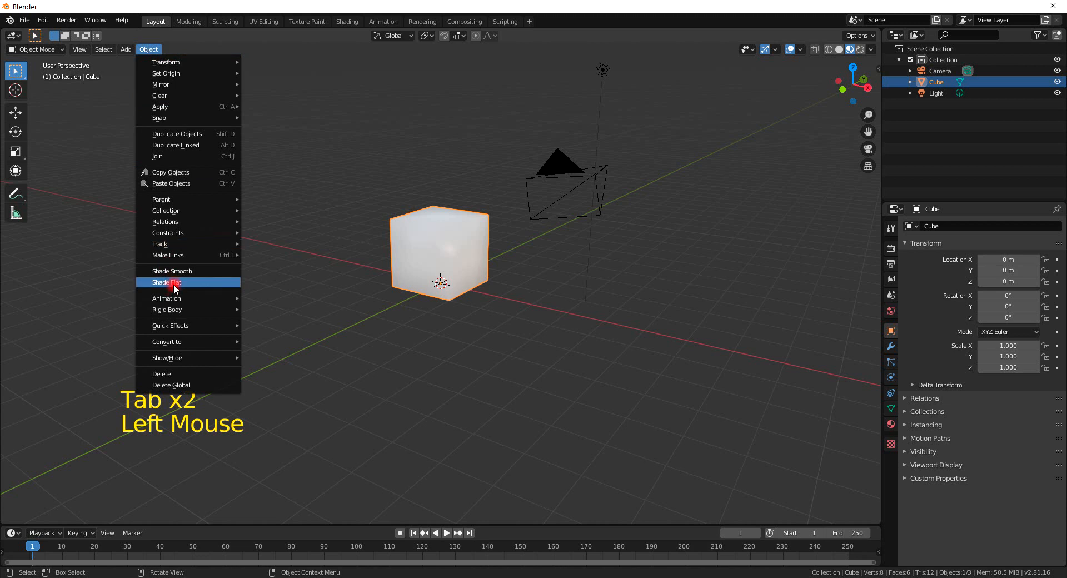
pyautogui.click(174, 285)
pyautogui.press('Tab')
# Add a loop cut around the cube and remove it with Delete Edge Loops.
pyautogui.moveTo(474, 272)
pyautogui.mouseDown(button='middle')
pyautogui.moveTo(484, 298)
pyautogui.moveTo(462, 285)
pyautogui.mouseUp(button='middle')
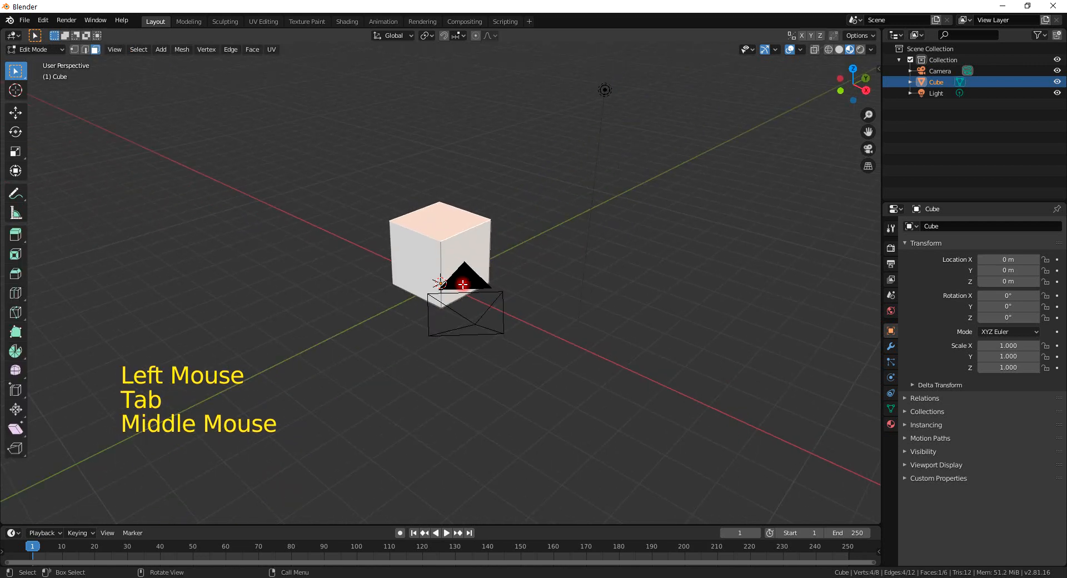
pyautogui.scroll(3, 462, 257)
pyautogui.scroll(-1, 461, 259)
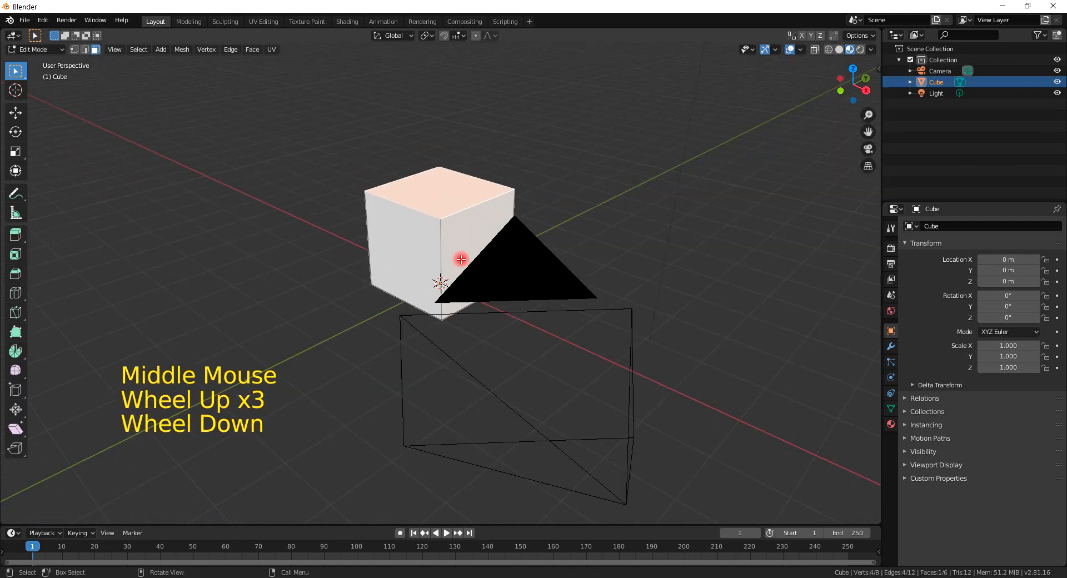
pyautogui.scroll(-1, 461, 259)
pyautogui.press('x')
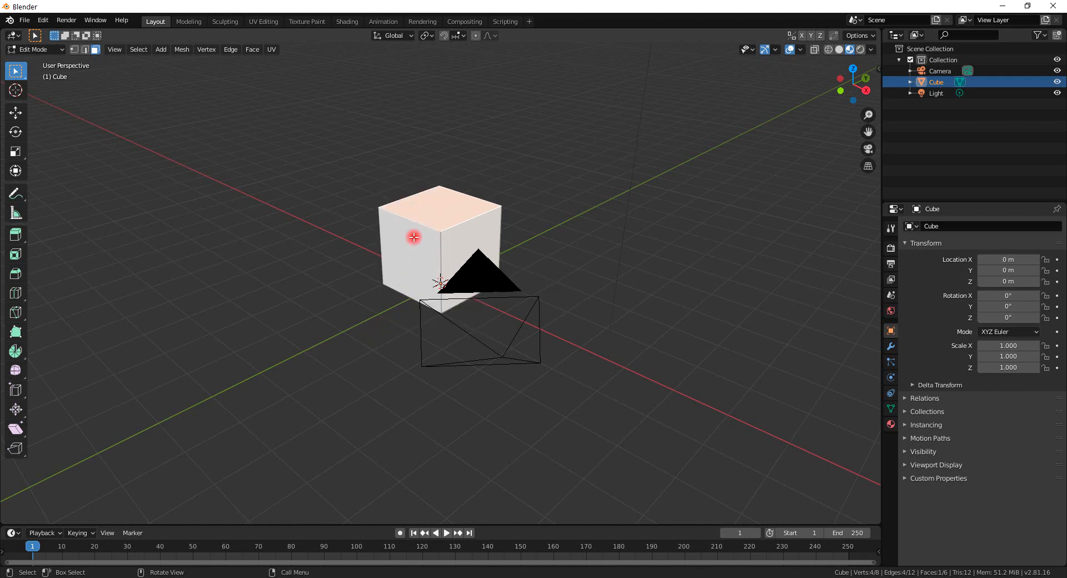
pyautogui.hotkey('ctrl', 'r')
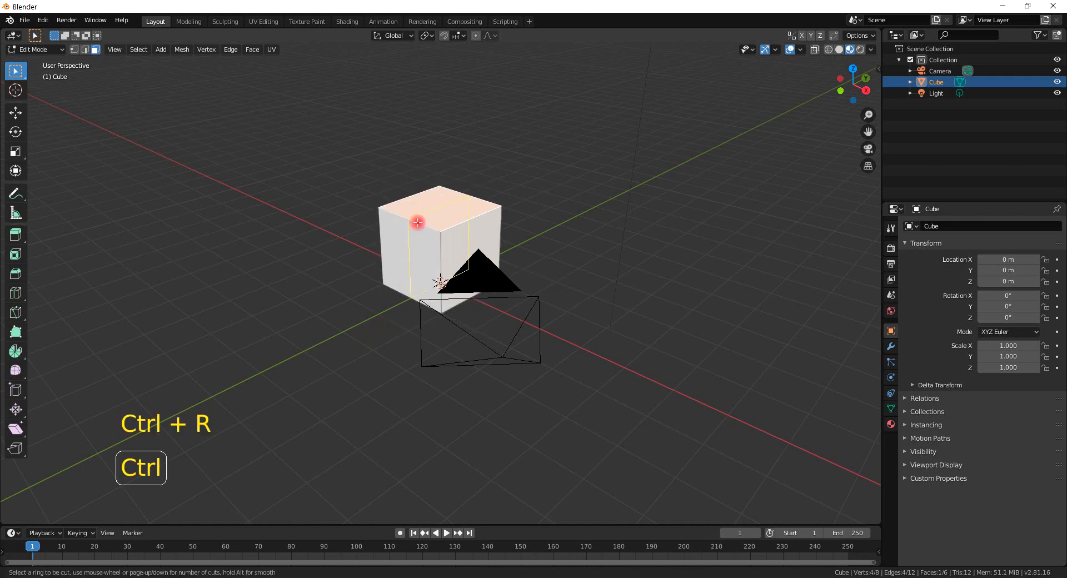
pyautogui.click(418, 222)
pyautogui.rightClick(418, 221)
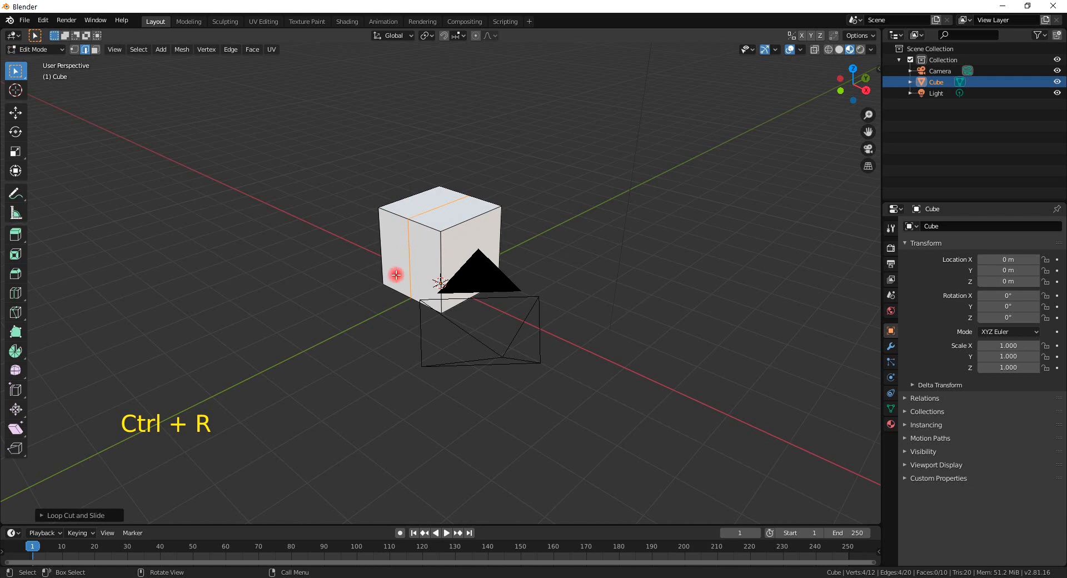
pyautogui.press('x')
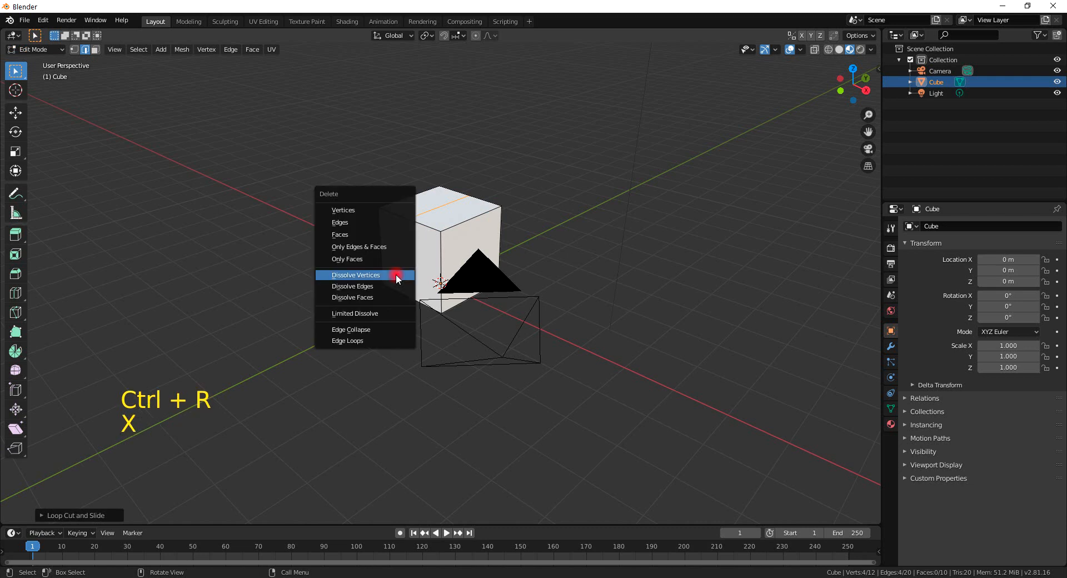
pyautogui.click(370, 342)
# Switch to face selection and select the cube's top face.
pyautogui.moveTo(578, 322); pyautogui.dragTo(602, 334, button='middle')
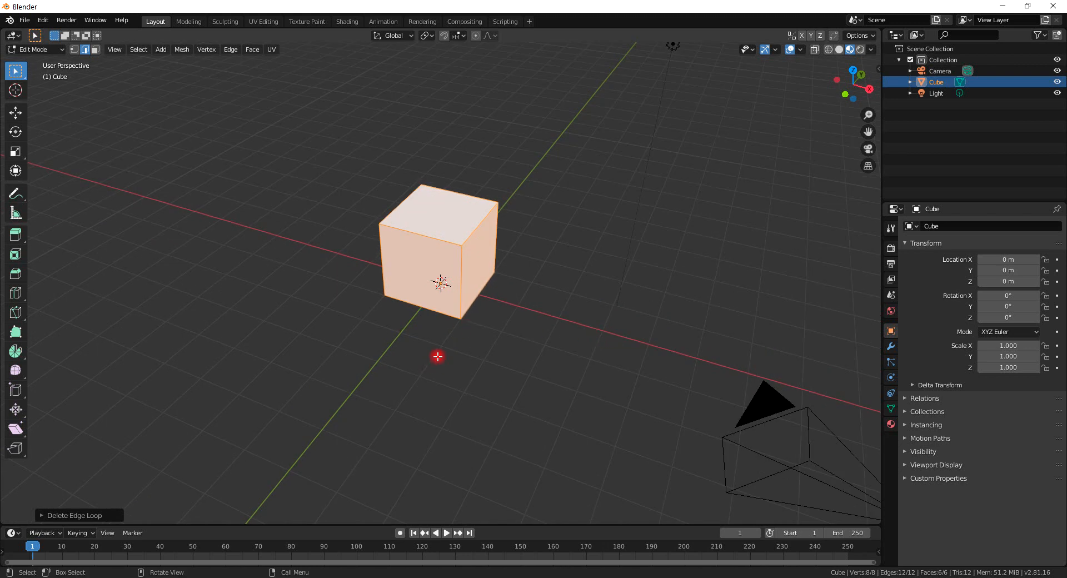
pyautogui.press('alt')
pyautogui.moveTo(579, 414); pyautogui.dragTo(446, 183, button='middle')
pyautogui.scroll(2, 446, 190)
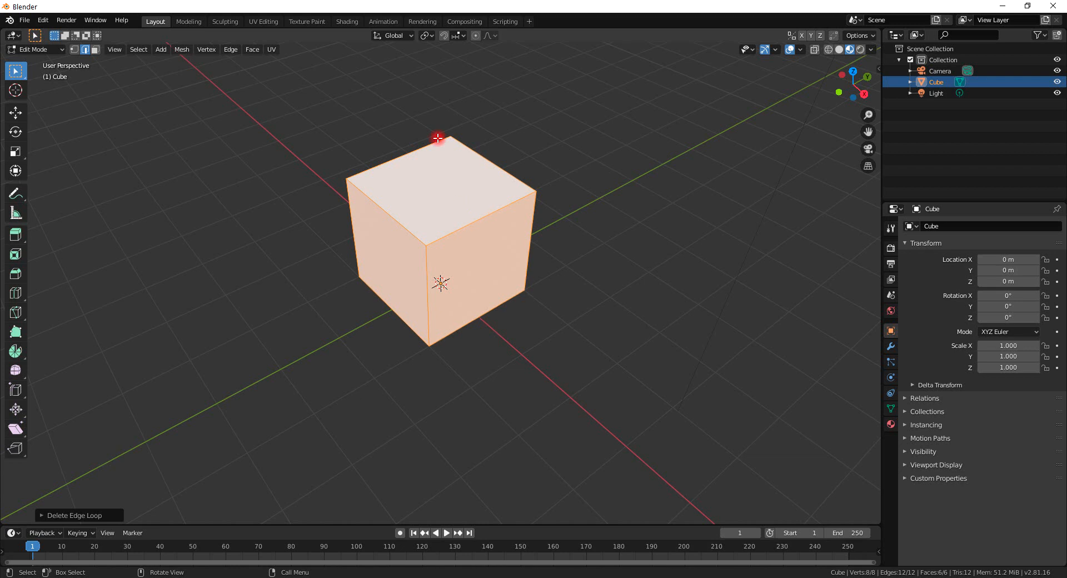
pyautogui.moveTo(539, 260); pyautogui.dragTo(547, 215, button='middle')
pyautogui.click(445, 161)
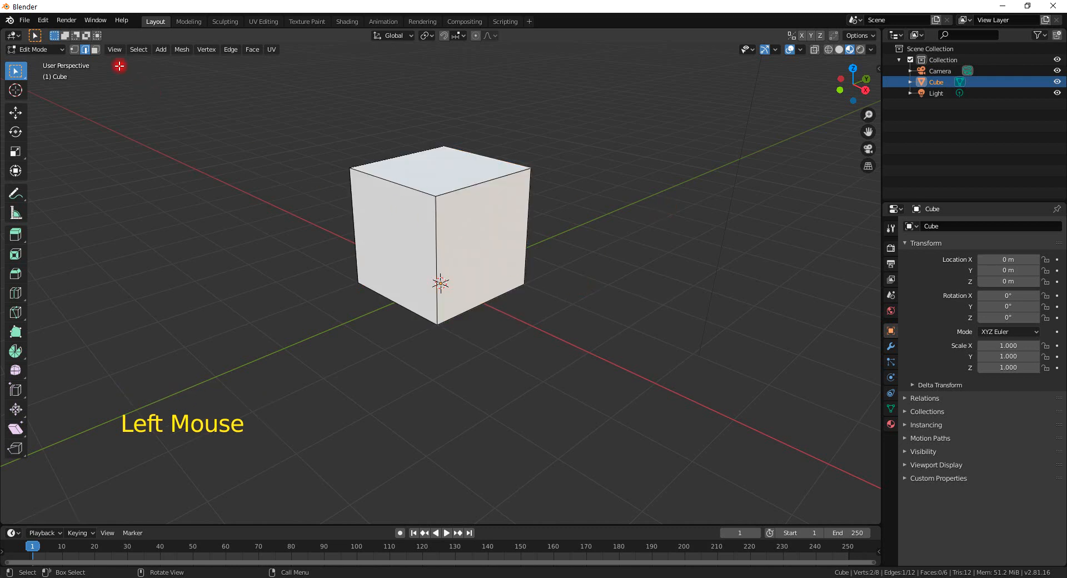
pyautogui.click(95, 48)
pyautogui.click(443, 167)
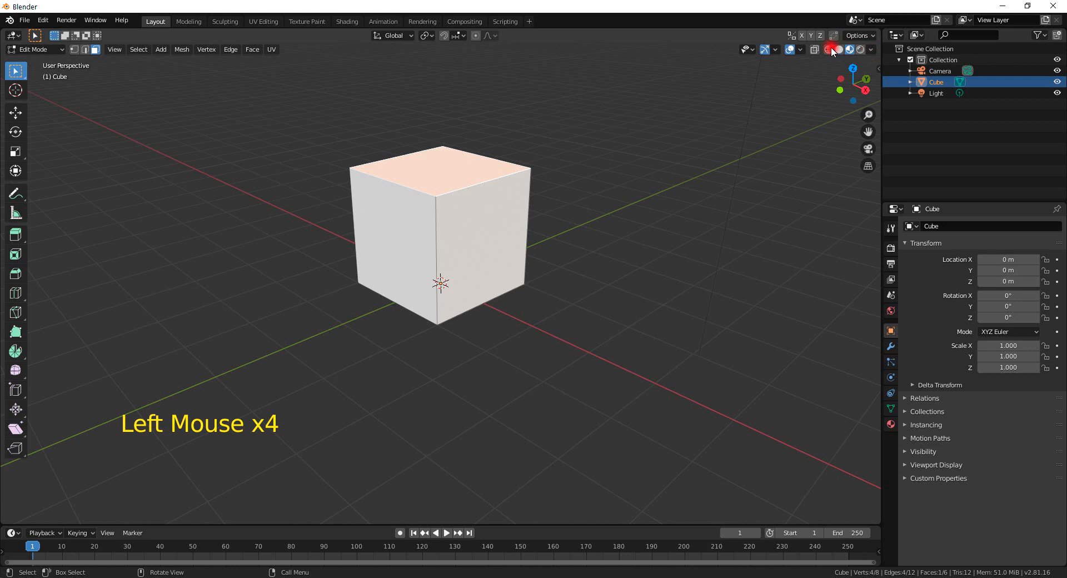
# Enable face normals display in the viewport overlays with a size of 1.32.
pyautogui.click(801, 49)
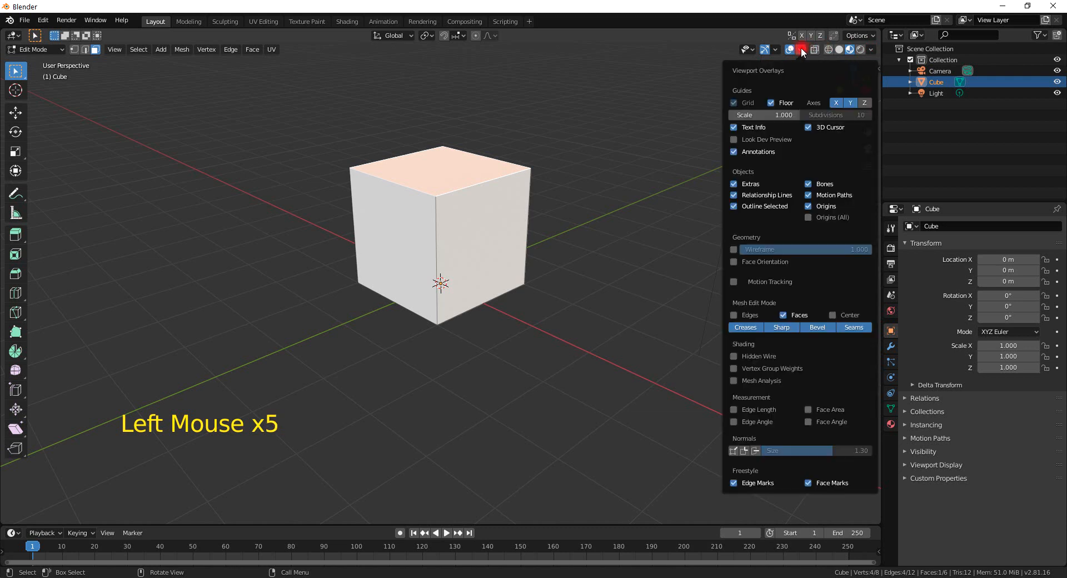
pyautogui.click(756, 450)
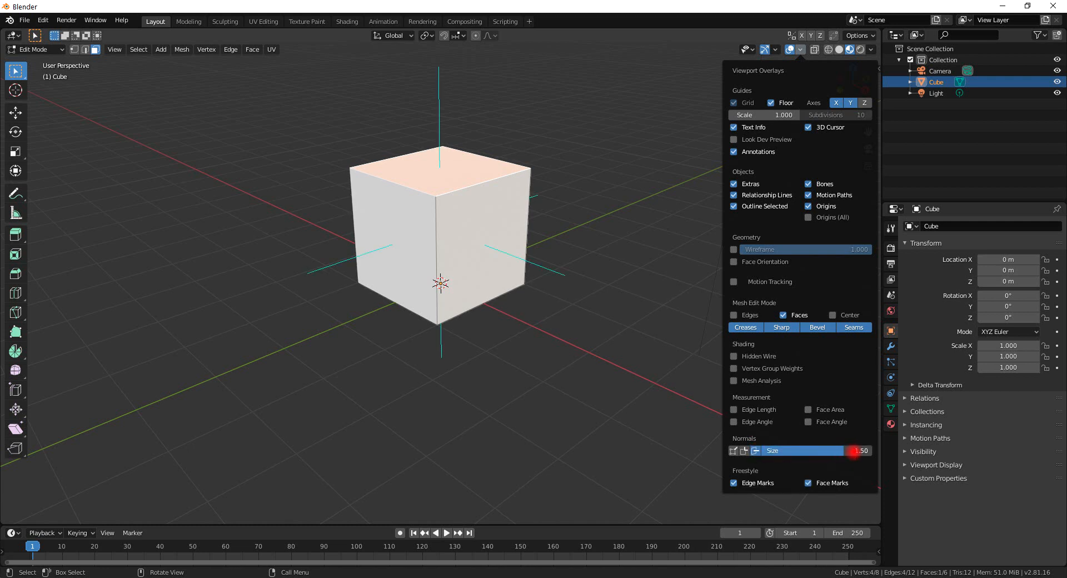
pyautogui.moveTo(847, 452); pyautogui.dragTo(739, 381)
# Rotate the selected top face to tilt it.
pyautogui.moveTo(492, 187); pyautogui.dragTo(460, 188, button='middle')
pyautogui.click(474, 199)
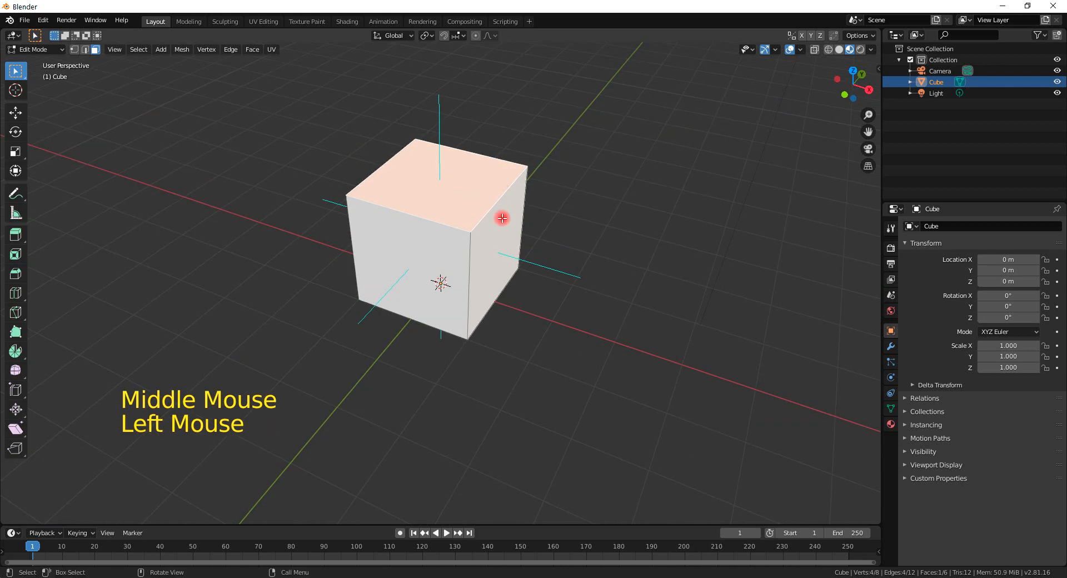
pyautogui.press('r')
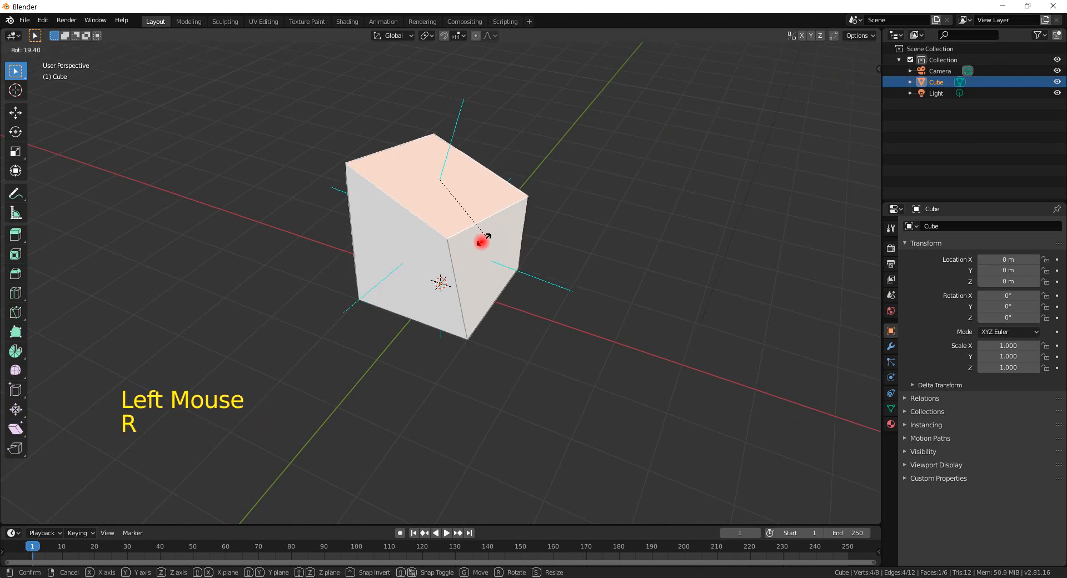
pyautogui.click(472, 255)
pyautogui.moveTo(471, 255); pyautogui.dragTo(492, 221, button='middle')
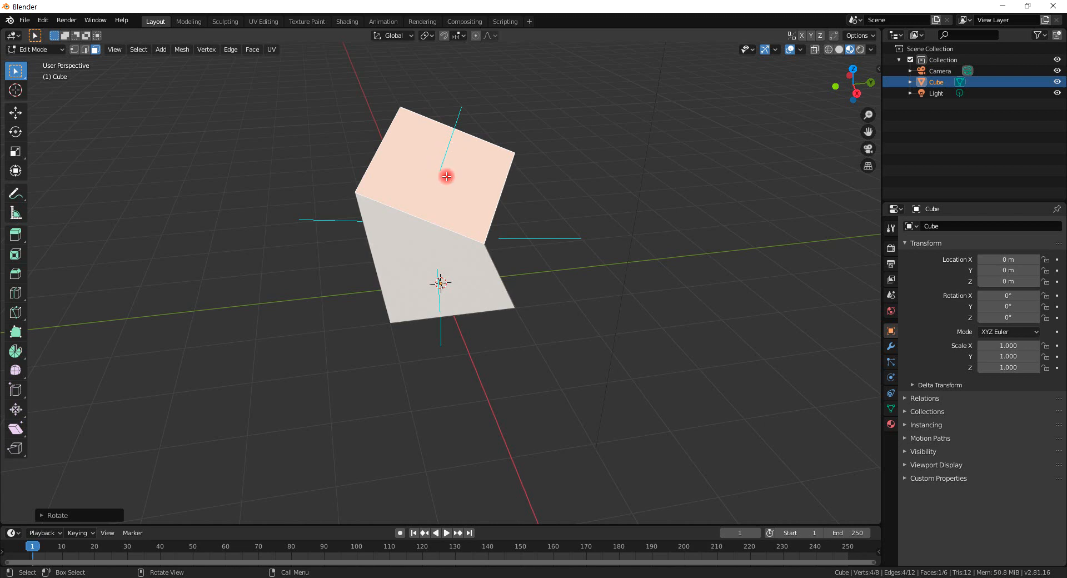
# Extrude the tilted top face about 0.93 m along its normal.
pyautogui.press('e')
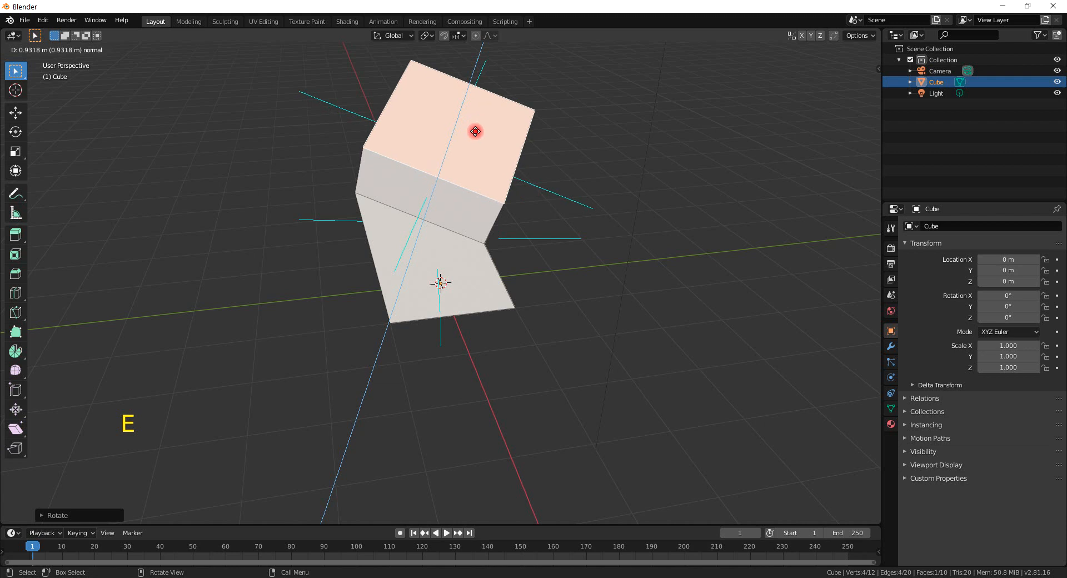
pyautogui.click(489, 112)
pyautogui.moveTo(489, 112); pyautogui.dragTo(545, 214, button='middle')
pyautogui.scroll(-2, 601, 195)
# Rotate the new end face and extrude it once more sideways.
pyautogui.press('r')
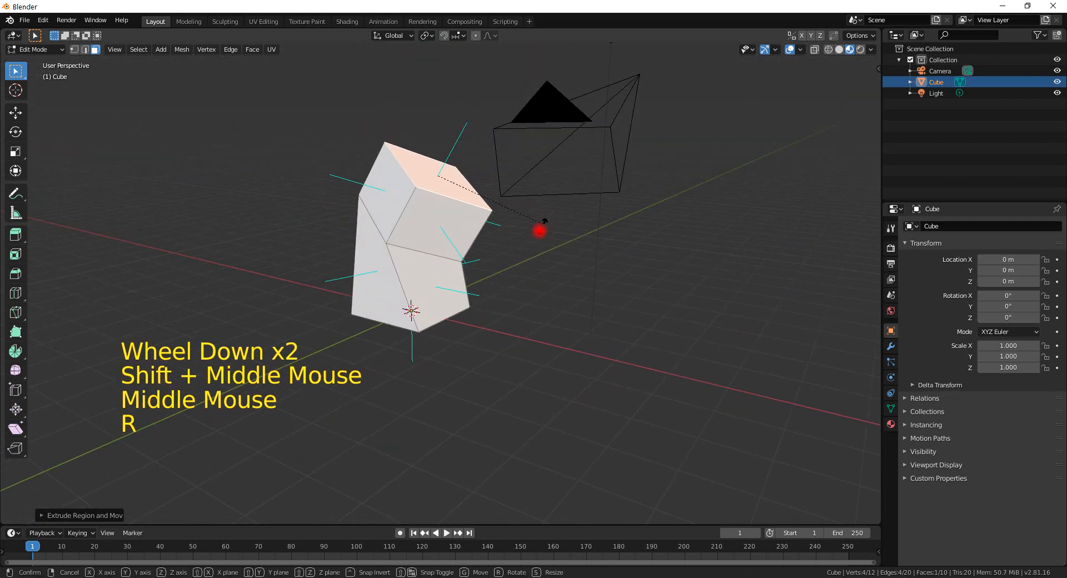
pyautogui.click(493, 239)
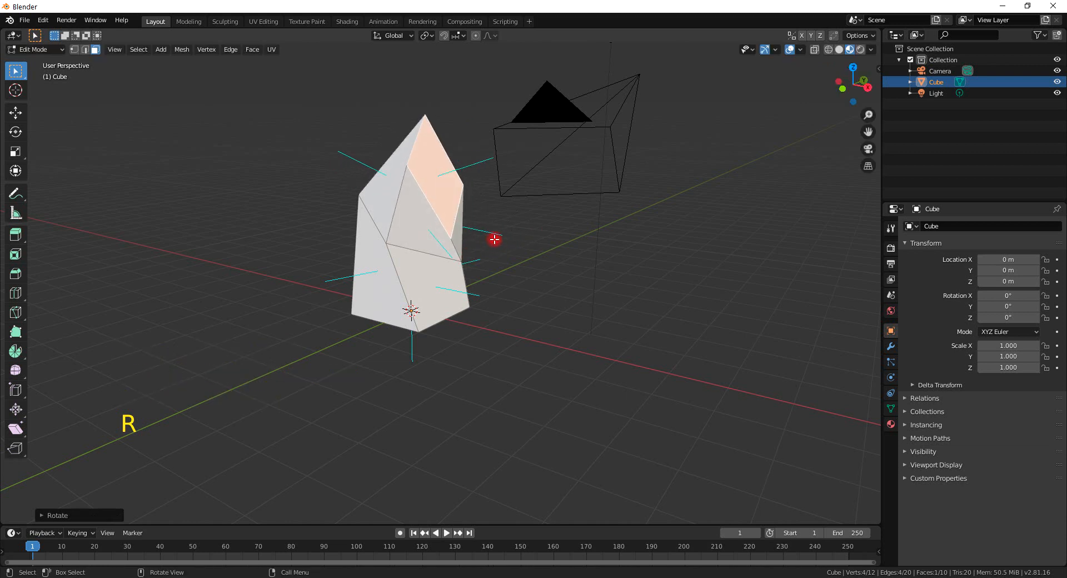
pyautogui.press('e')
pyautogui.click(614, 221)
pyautogui.moveTo(636, 234); pyautogui.dragTo(396, 246, button='middle')
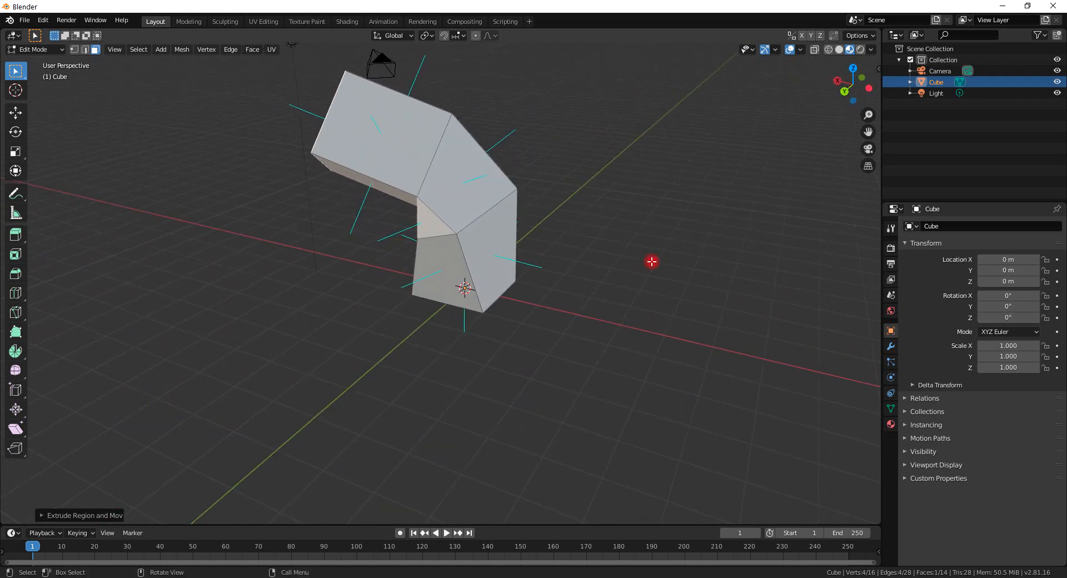
# Turn off the face normals display in the viewport overlays.
pyautogui.click(801, 50)
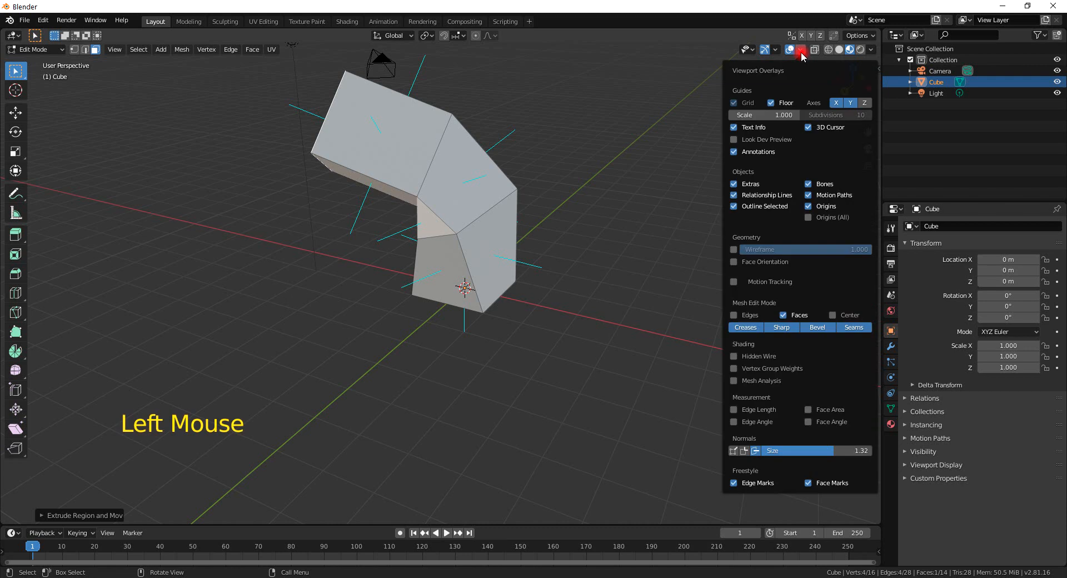
pyautogui.click(756, 451)
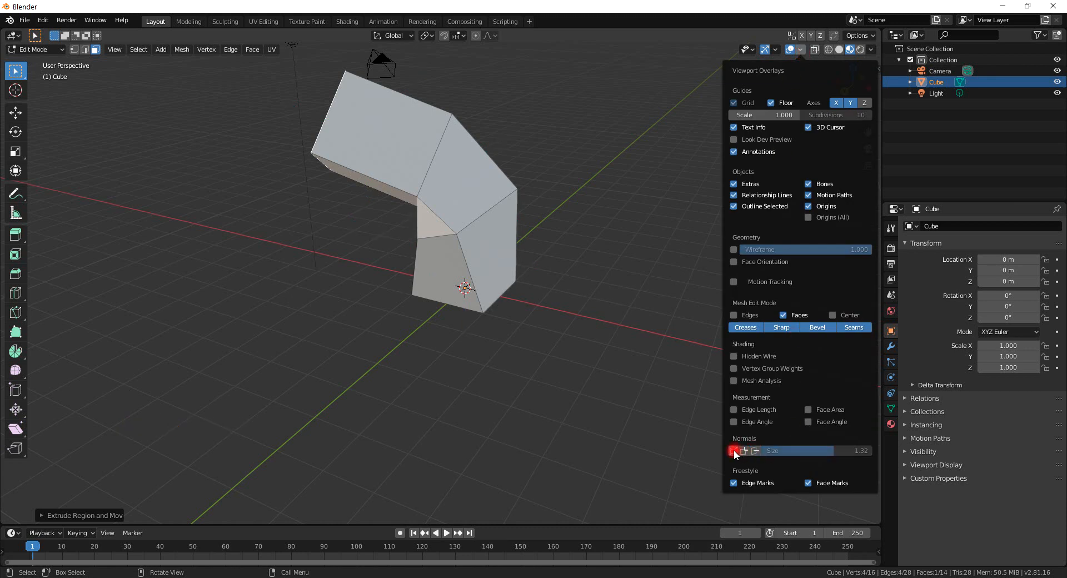